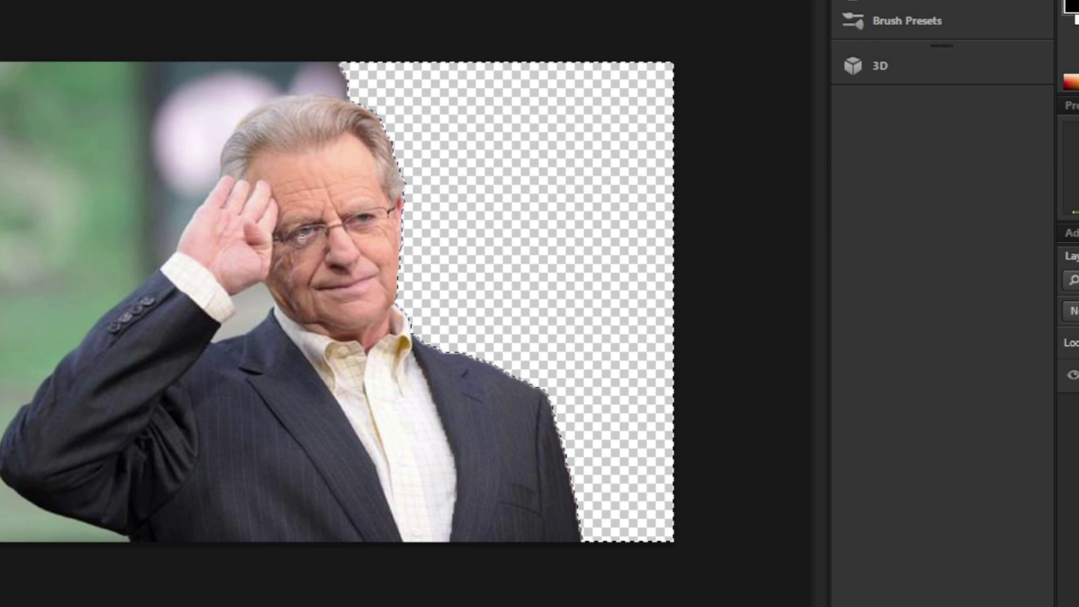
Select the remaining background beside the man's raised arm, exclude his sleeve from the selection, delete the background and clear the selection.
left_click(70, 0)
left_click(92, 0)
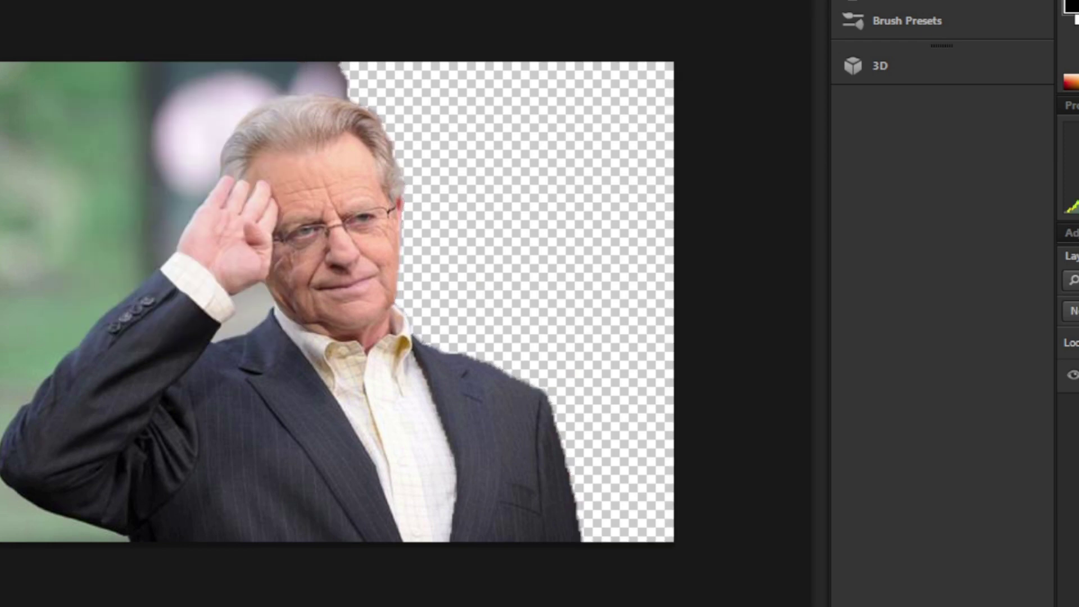
mouse_move(339, 76)
left_mouse_down()
mouse_move(242, 59)
mouse_move(181, 67)
mouse_move(199, 205)
mouse_move(121, 197)
mouse_move(2, 326)
left_mouse_up()
key("Delete")
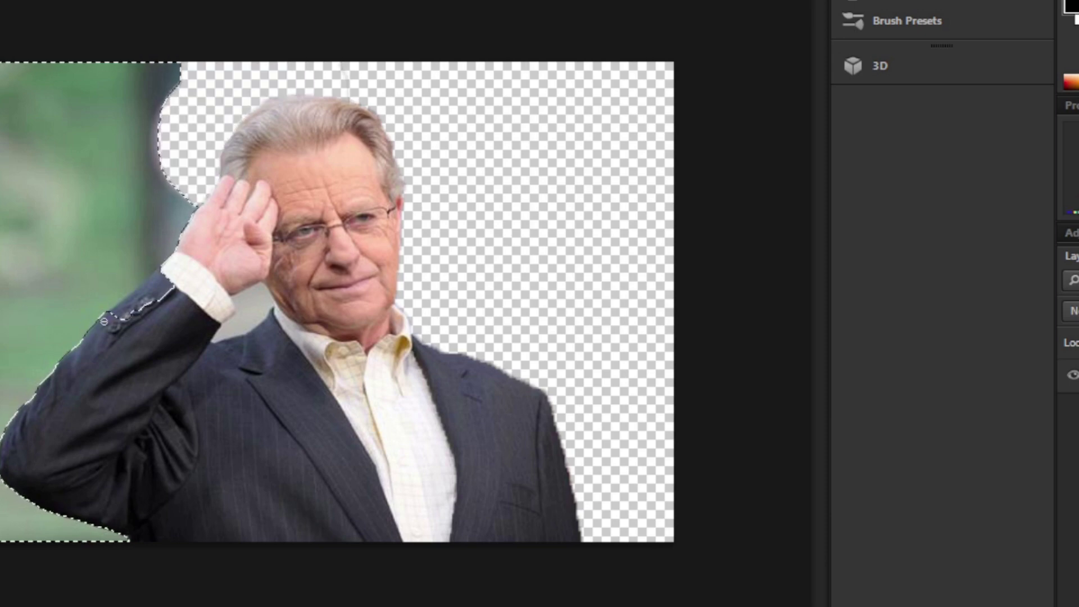
left_click_drag(108, 332, 193, 284)
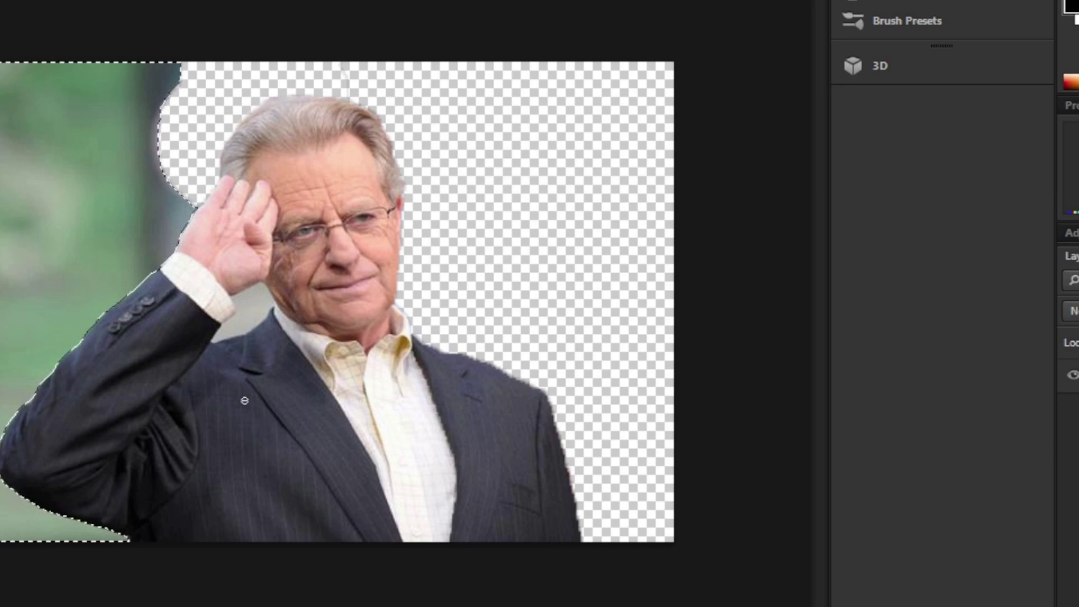
key("Delete")
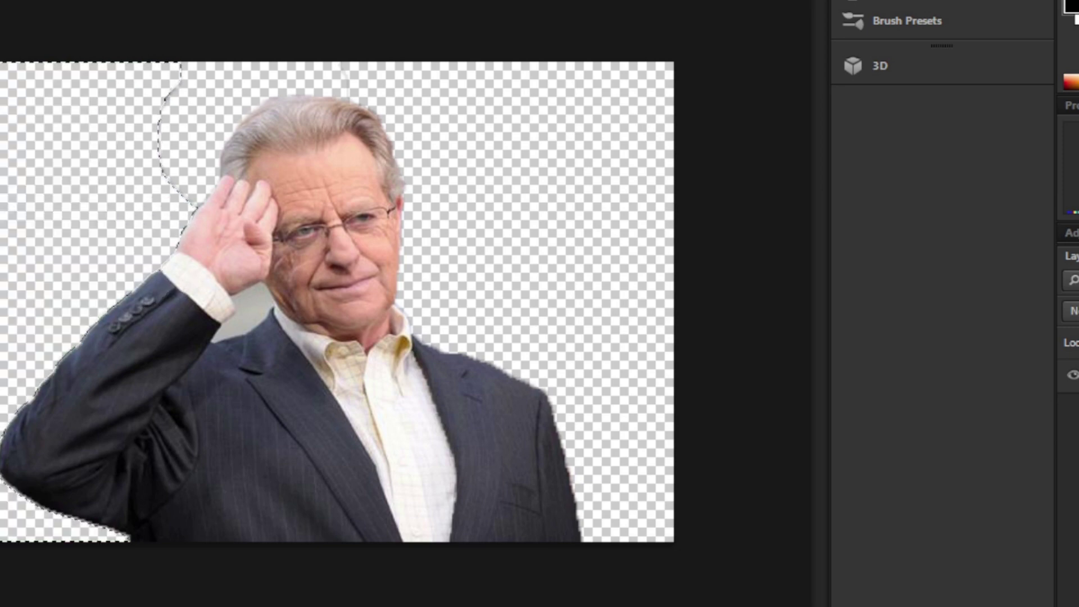
left_click(63, 0)
left_click(84, 0)
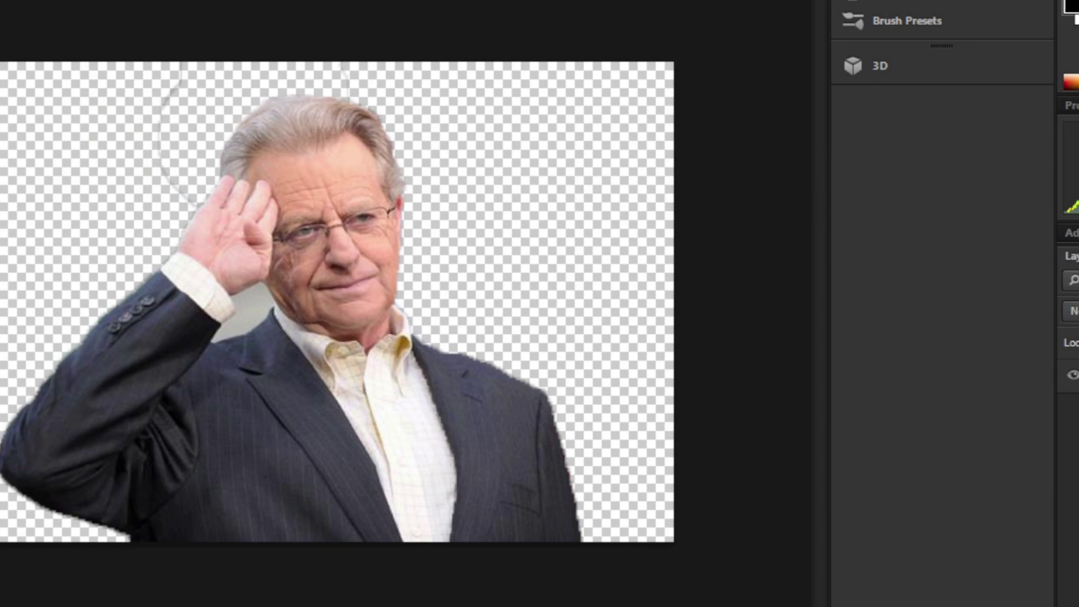
Select and delete the background patch enclosed between the man's raised arm and neck, and clear the selection.
key("Delete")
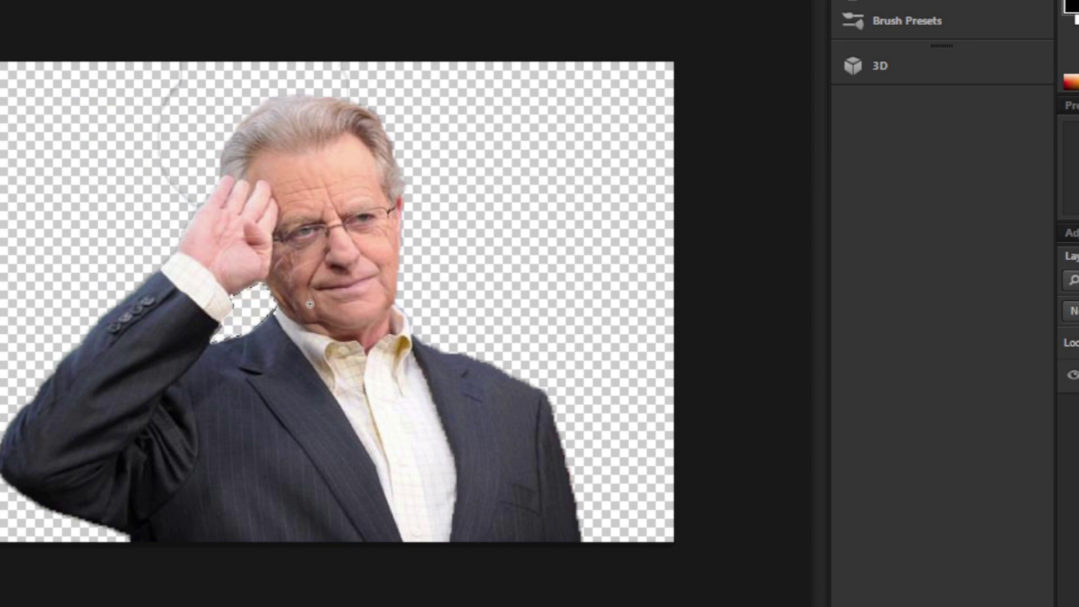
left_click(70, 0)
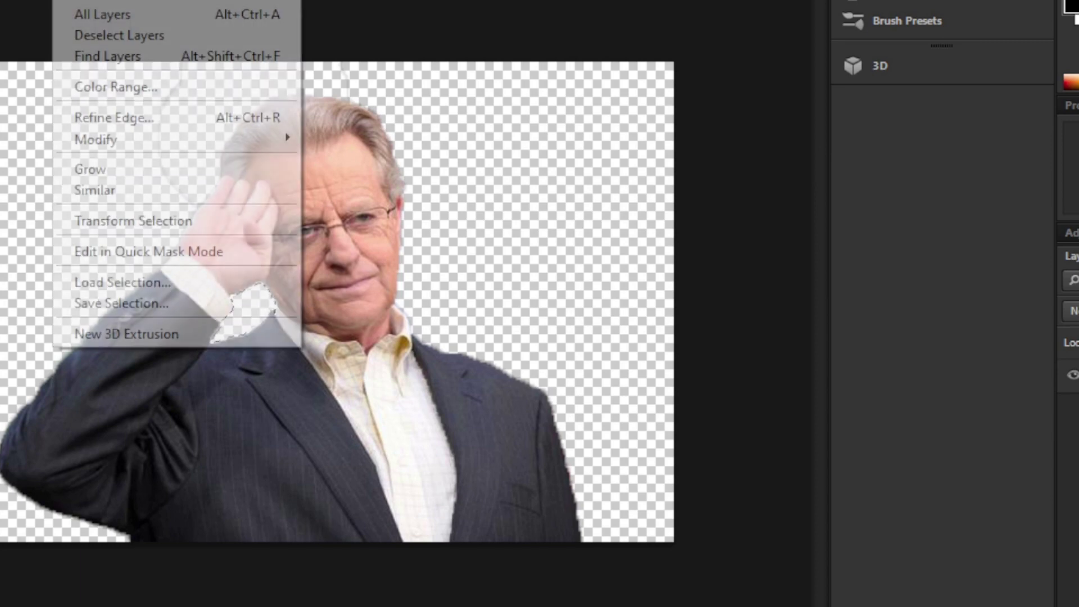
left_click(73, 0)
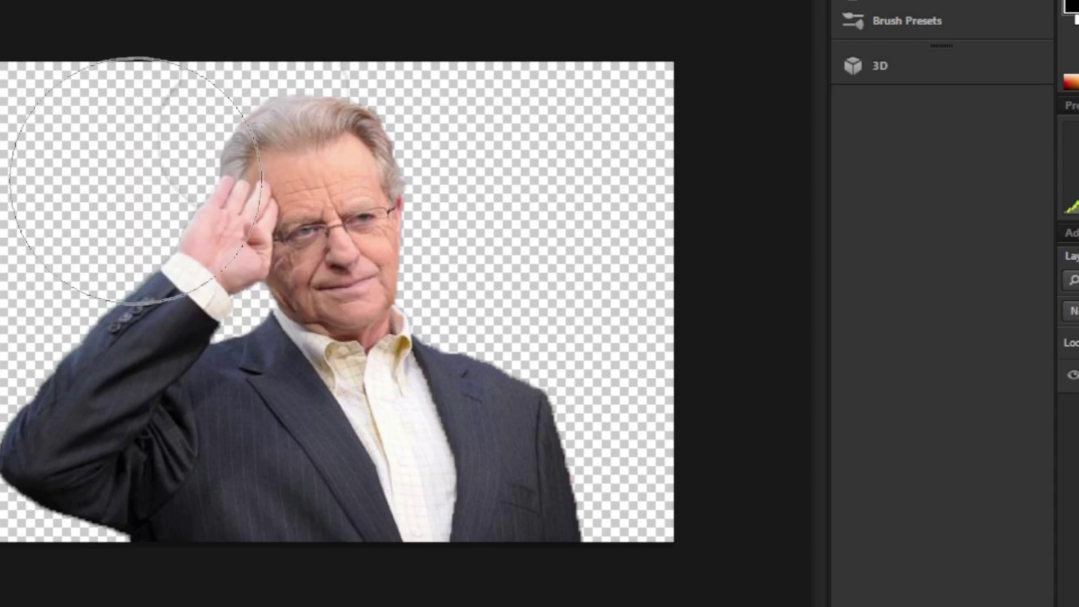
Reduce the Eraser brush size and erase the faint leftover outline above the man's raised hand.
left_click(0, 0)
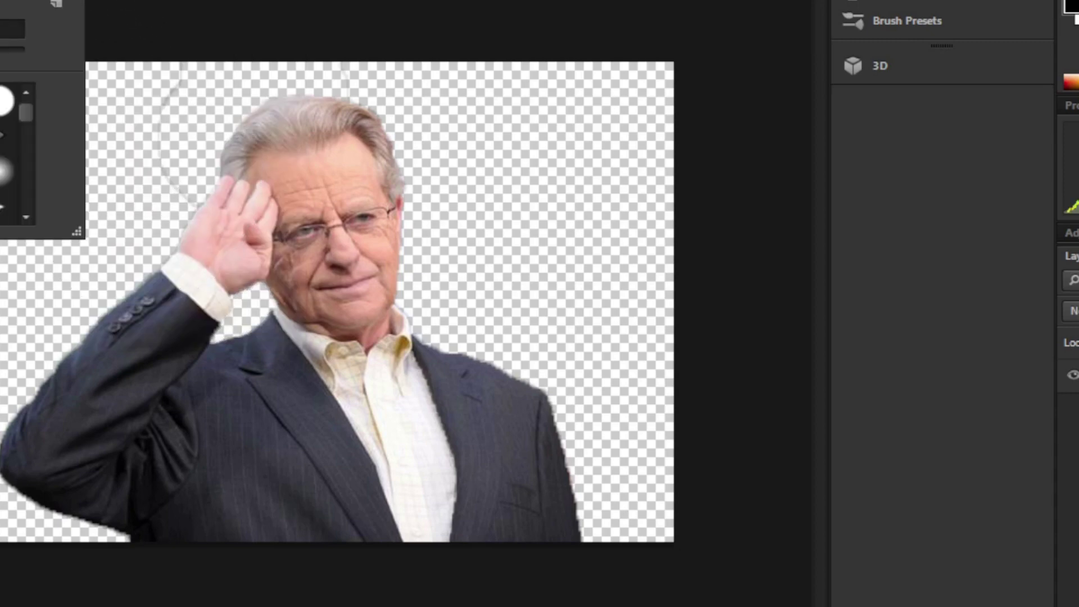
left_click_drag(0, 55, 25, 54)
mouse_move(141, 157)
left_mouse_down()
mouse_move(138, 43)
mouse_move(145, 145)
left_mouse_up()
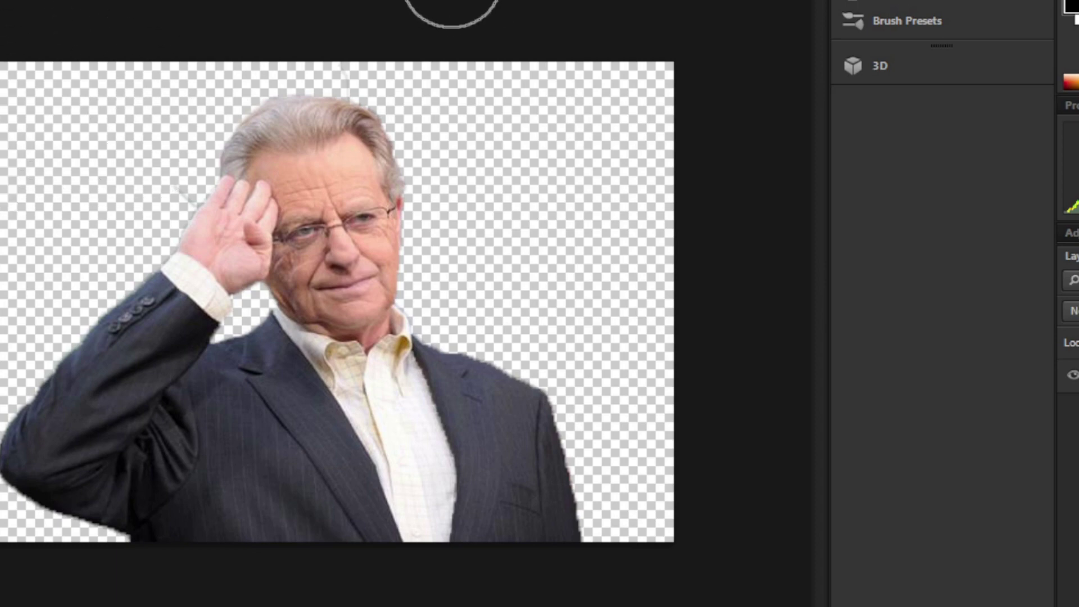
key("ctrl+Tab")
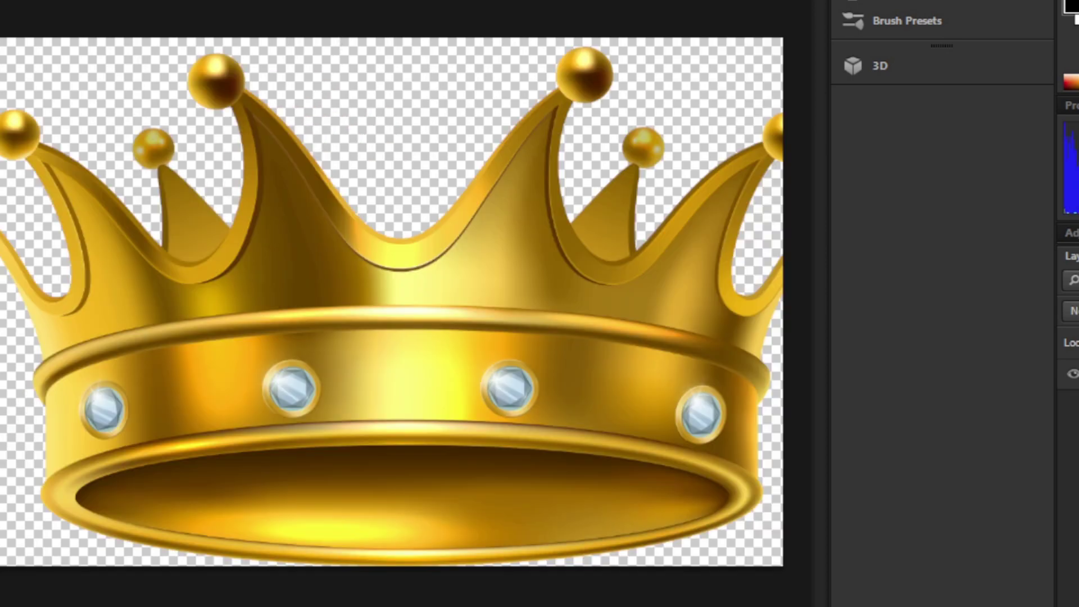
mouse_move(318, 304)
left_mouse_down()
mouse_move(75, 43)
mouse_move(23, 3)
mouse_move(121, 143)
mouse_move(200, 229)
mouse_move(324, 306)
left_mouse_up()
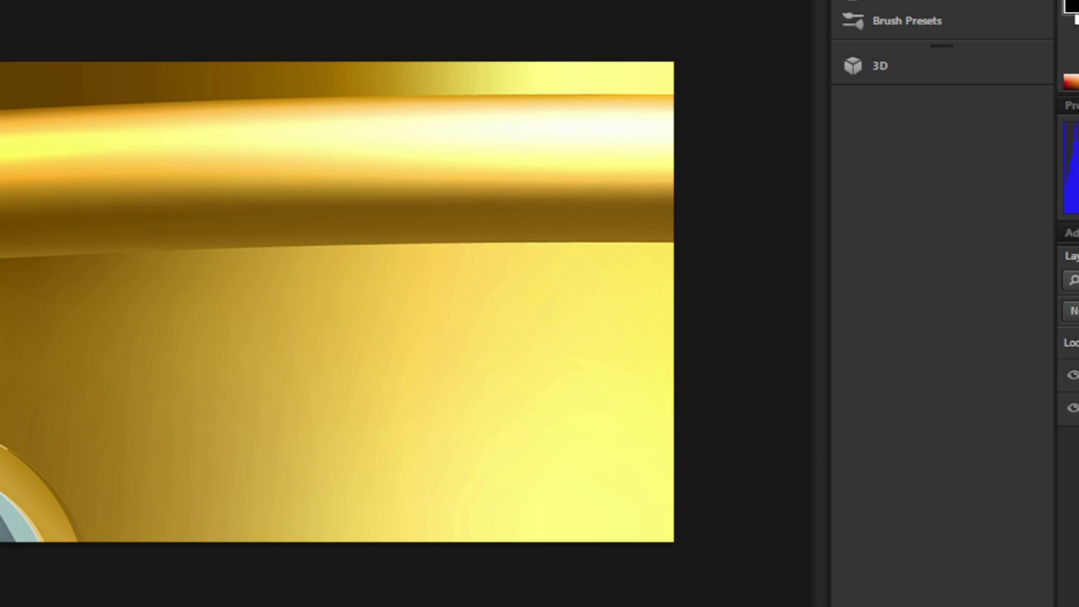
left_click(1078, 606)
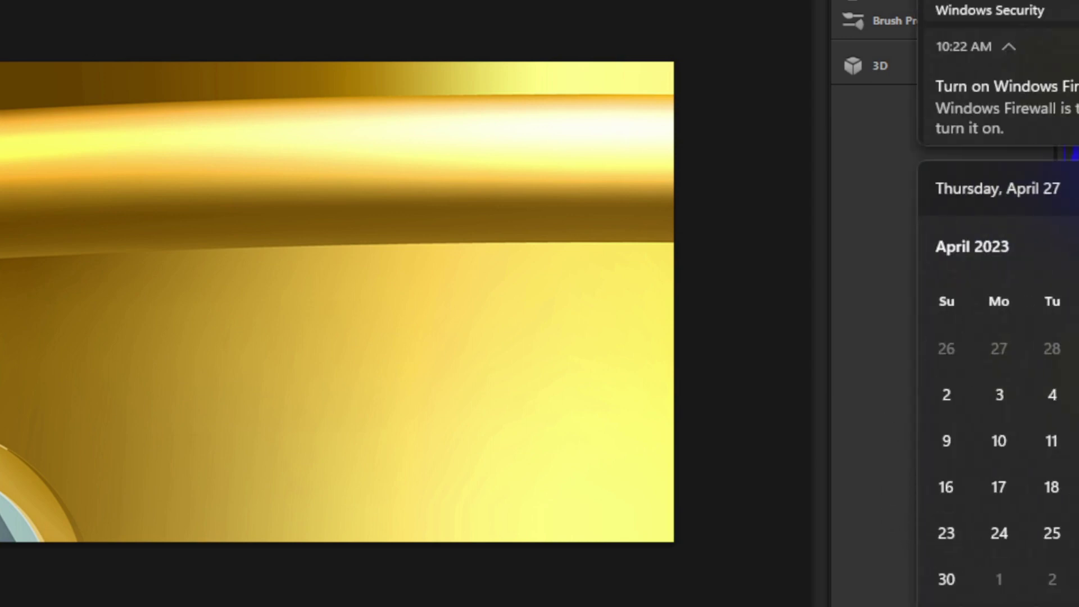
left_click(973, 3)
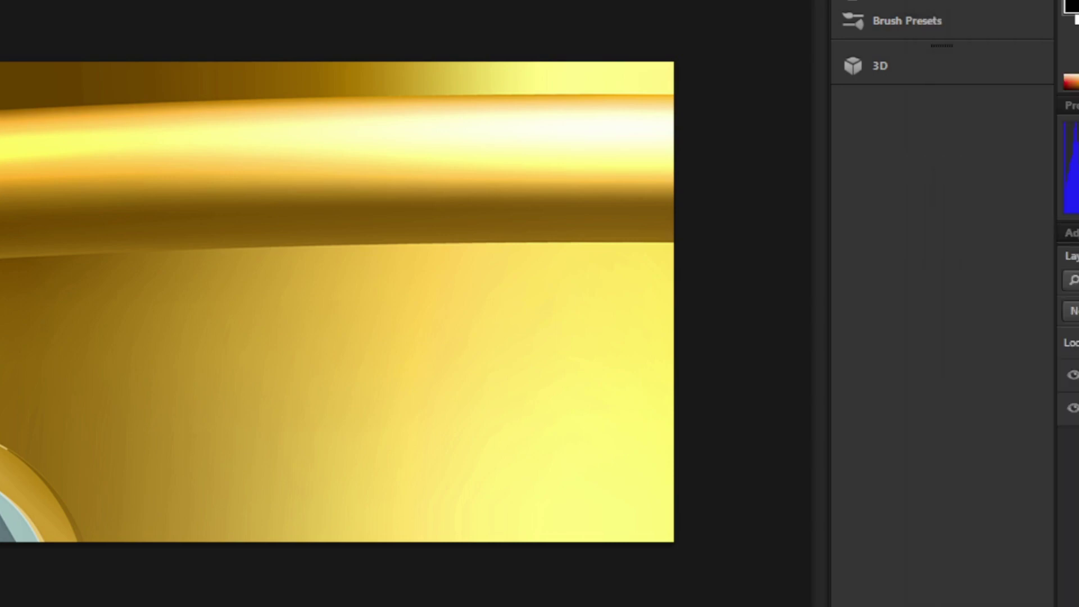
right_click(1074, 375)
left_click(781, 68)
left_click(449, 203)
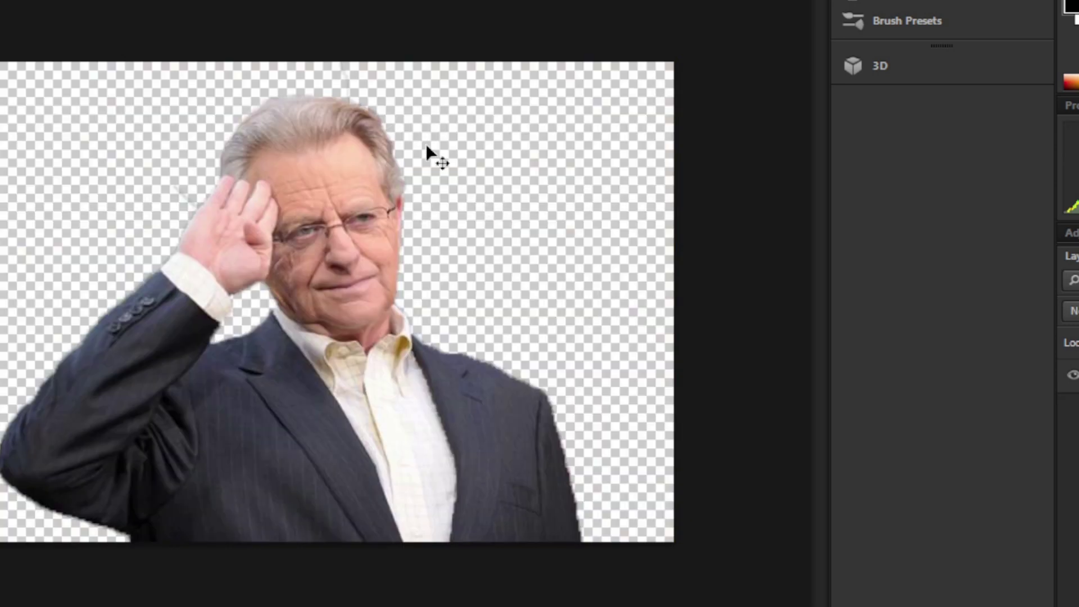
Add the cloud and gates picture to the portrait, place its layer behind the man and shift it up and to the left.
key("ctrl+Tab")
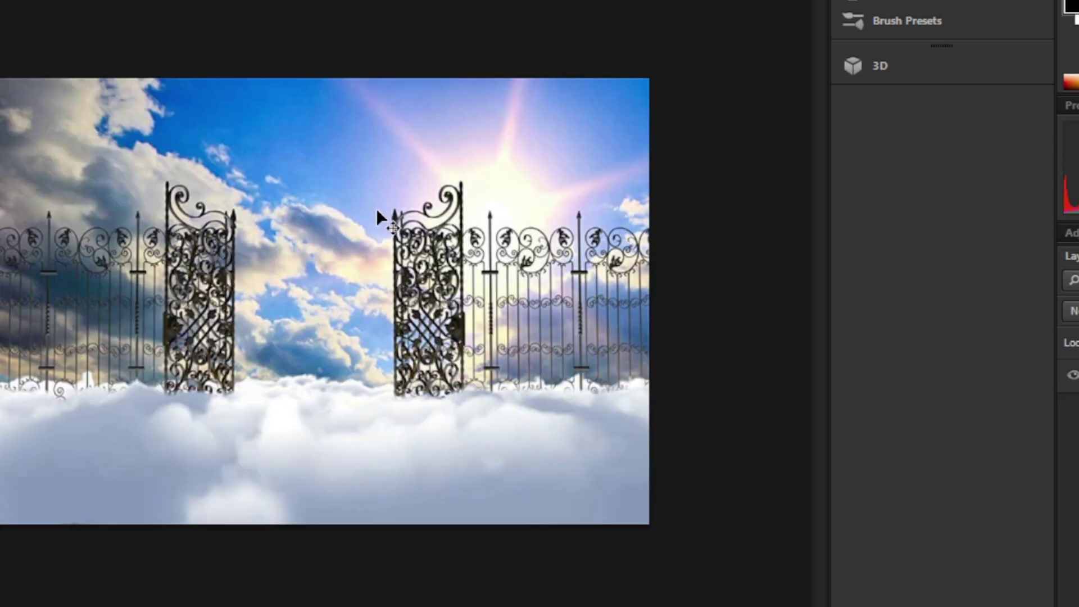
left_click_drag(376, 234, 437, 228)
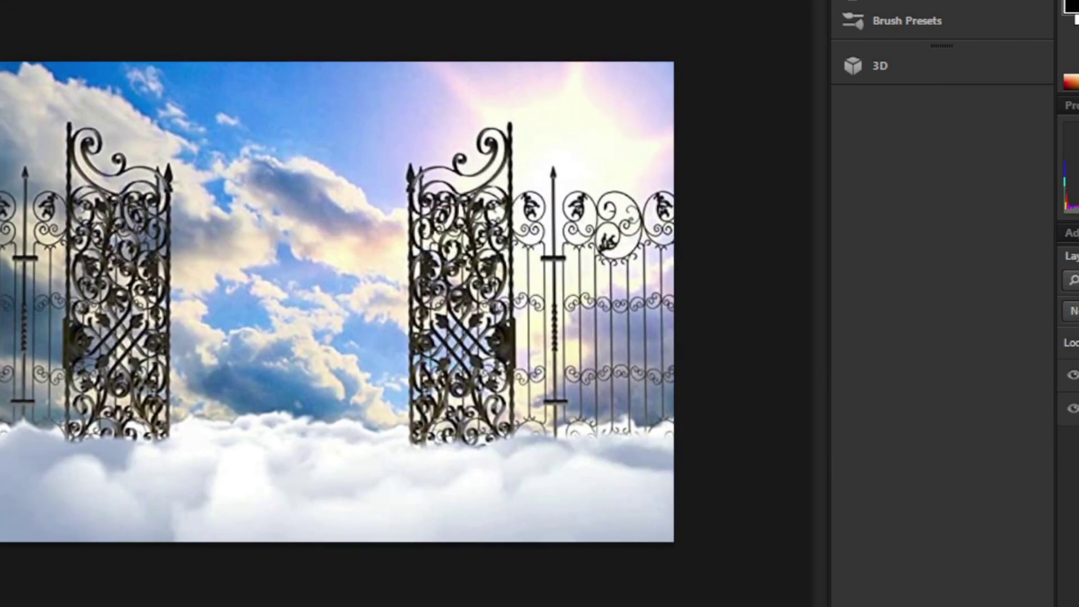
left_click_drag(1078, 375, 1078, 421)
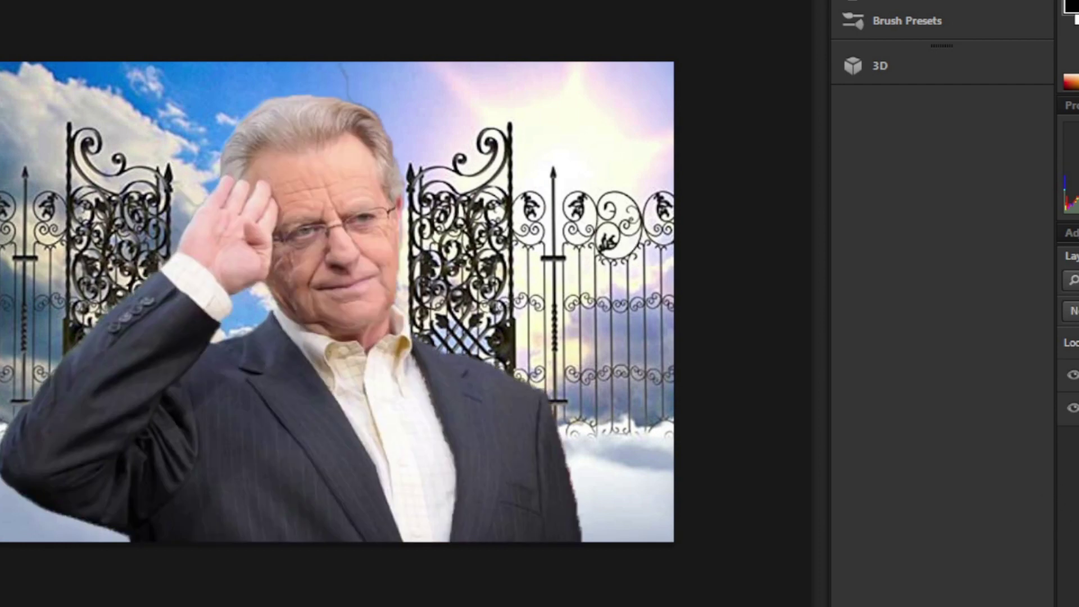
left_click_drag(525, 386, 455, 311)
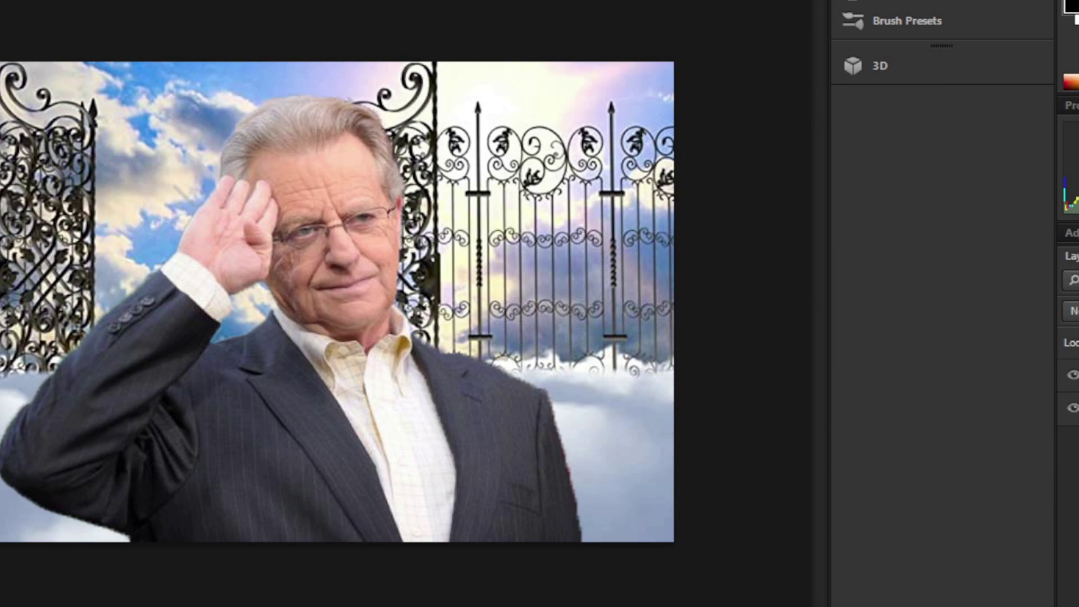
Convert the crown layer in its own document to a smart object and scale it down to a small crown around its center.
left_click(483, 0)
right_click(1078, 374)
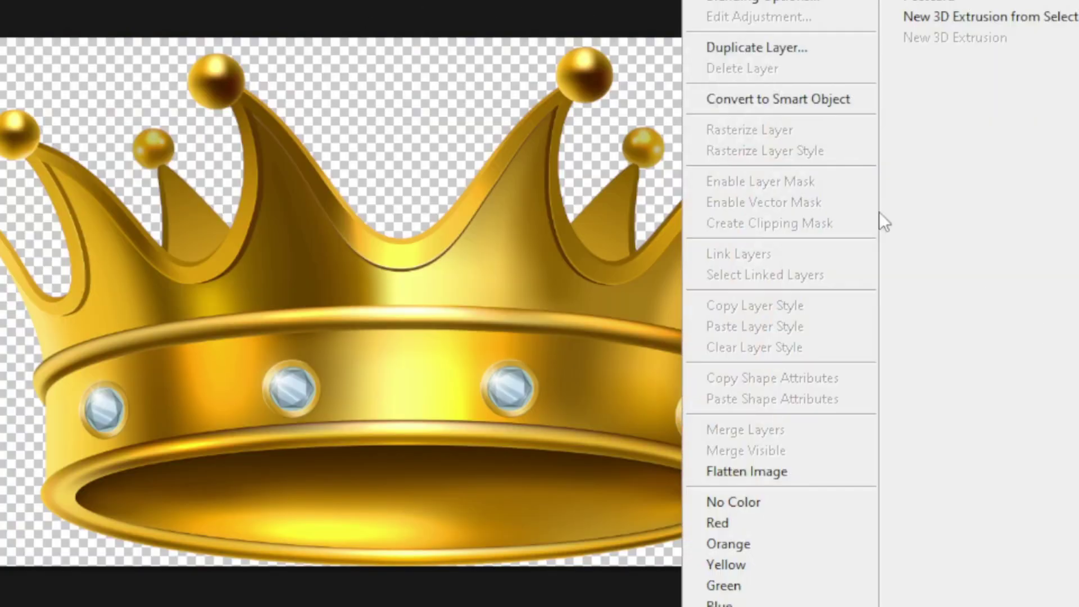
left_click(791, 106)
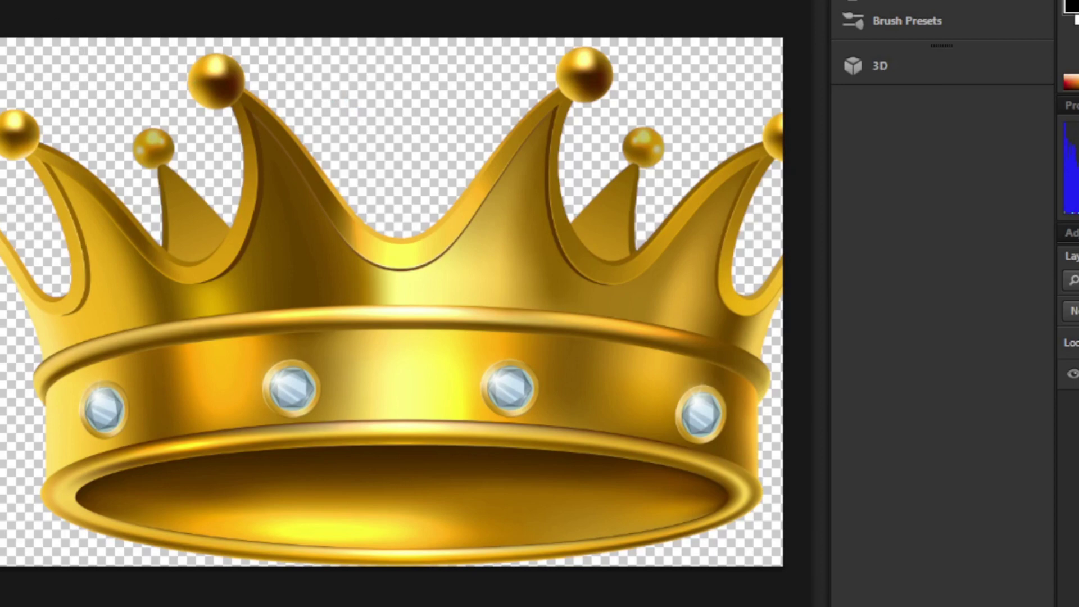
left_click(0, 0)
left_click(68, 279)
left_click_drag(1, 50, 342, 275)
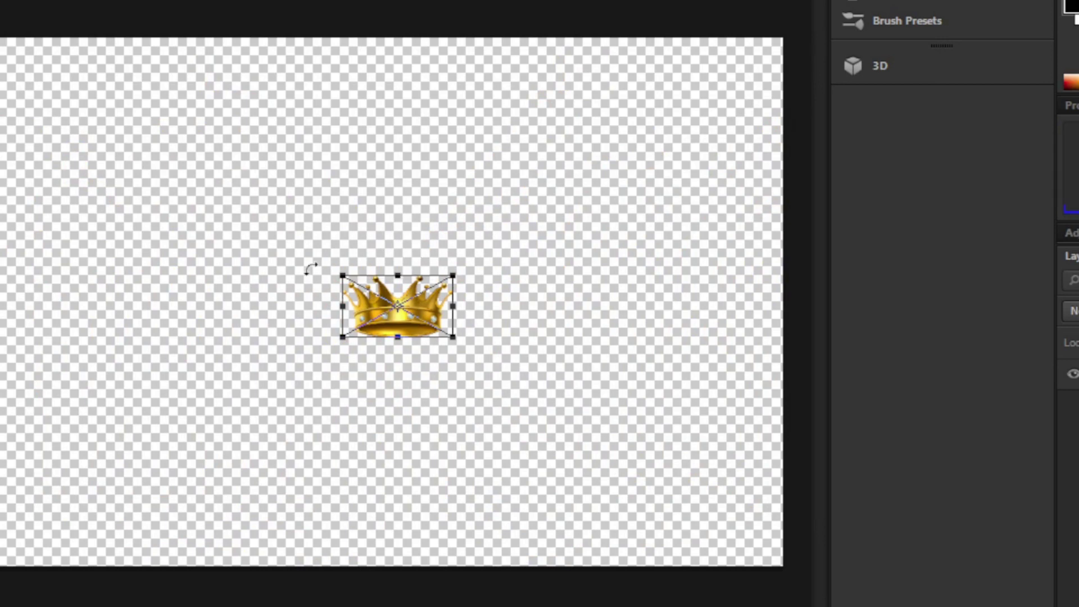
key("Return")
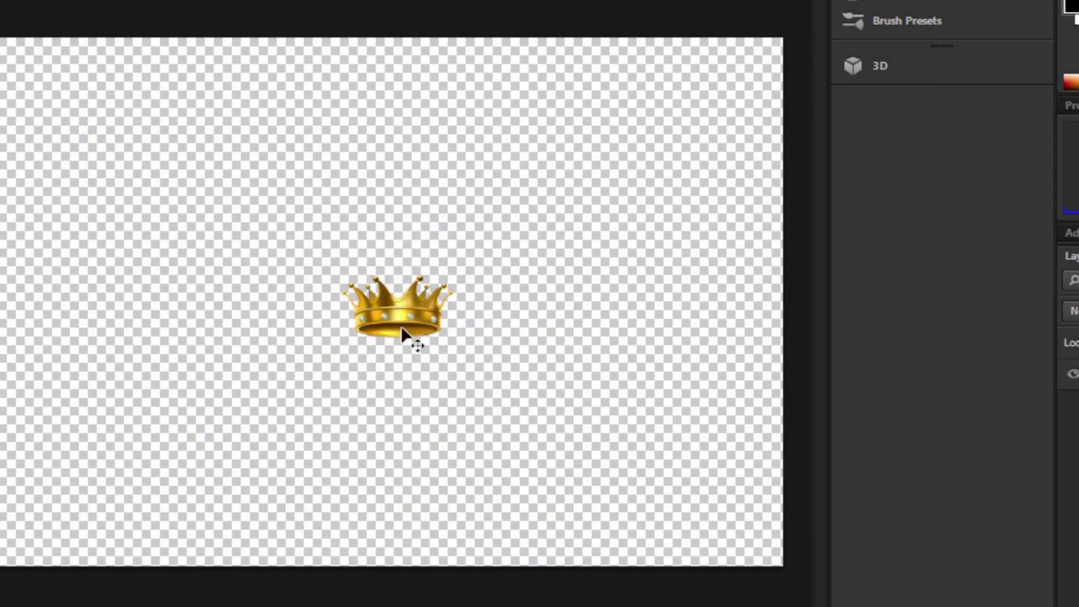
Bring the scaled crown into the portrait document and position it over the man's head.
left_click_drag(395, 309, 0, 33)
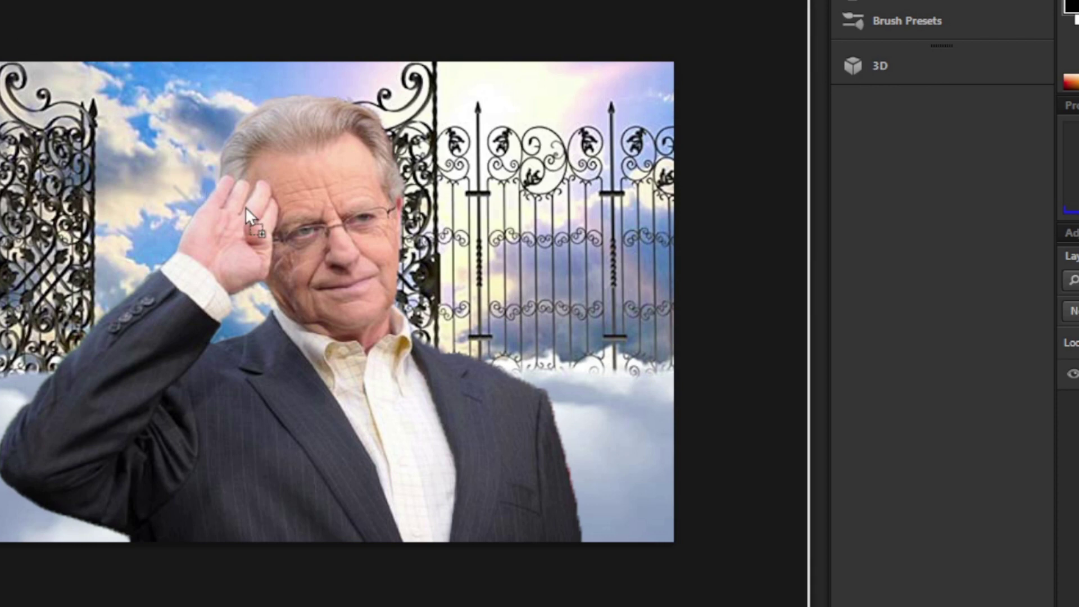
left_click_drag(245, 207, 247, 209)
left_click_drag(321, 254, 403, 206)
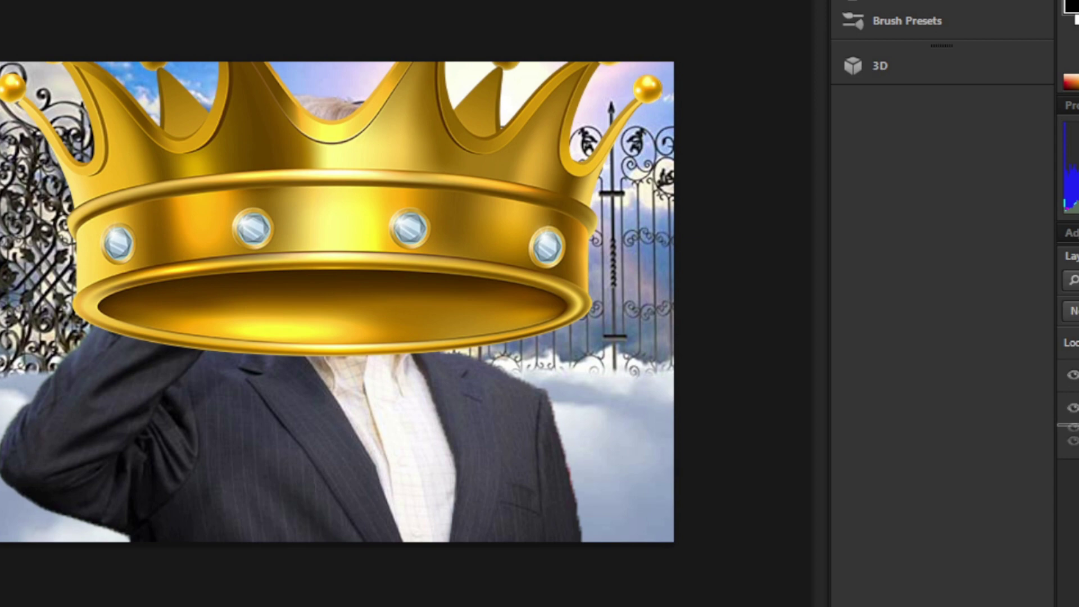
left_click_drag(1075, 427, 1076, 425)
key("shift+Up")
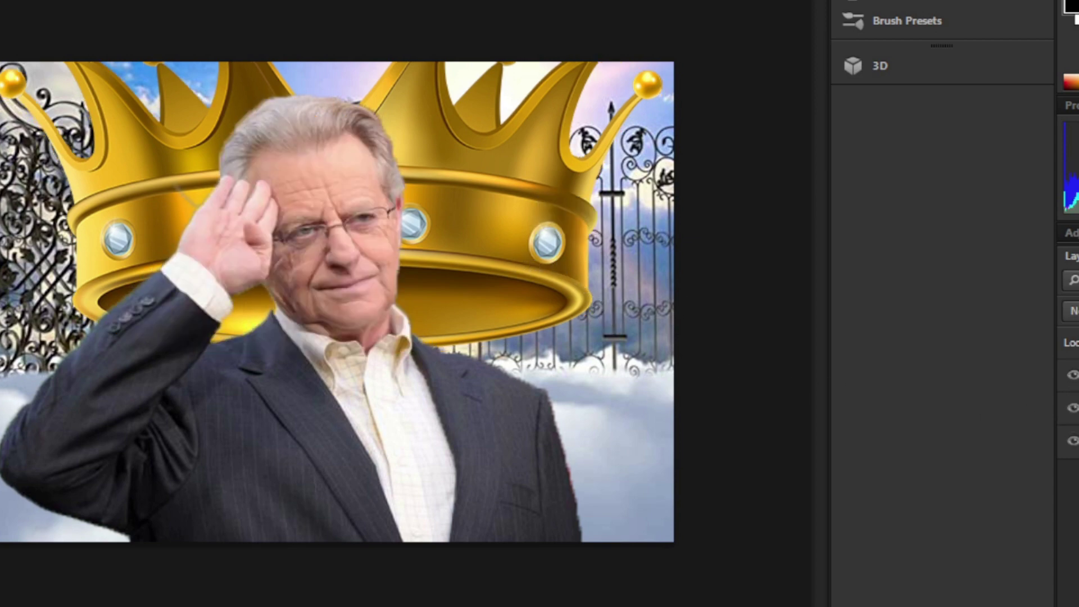
left_click_drag(1076, 365, 1076, 359)
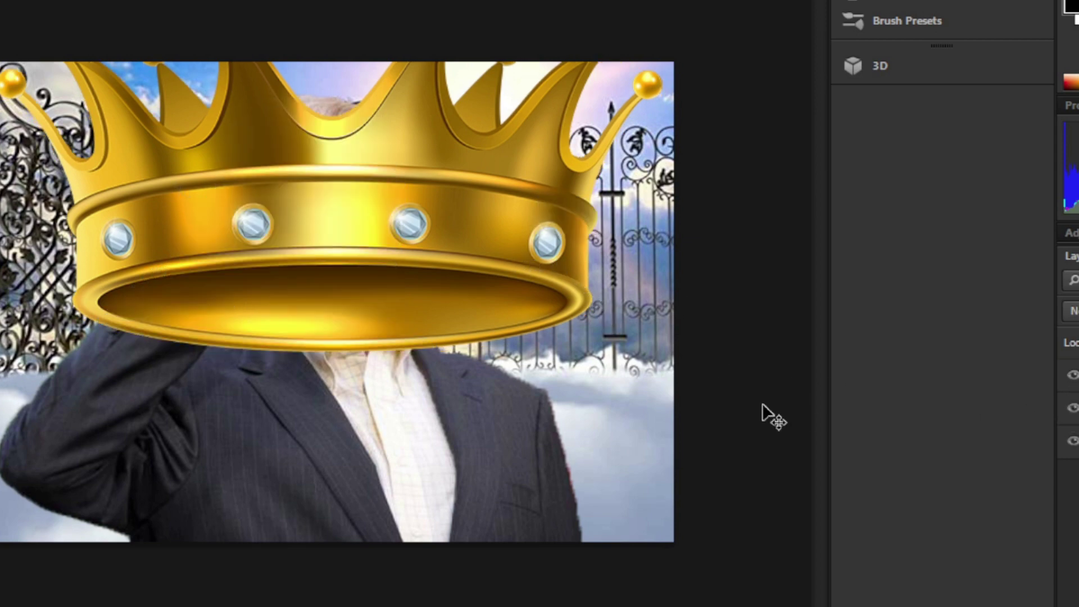
right_click(1076, 375)
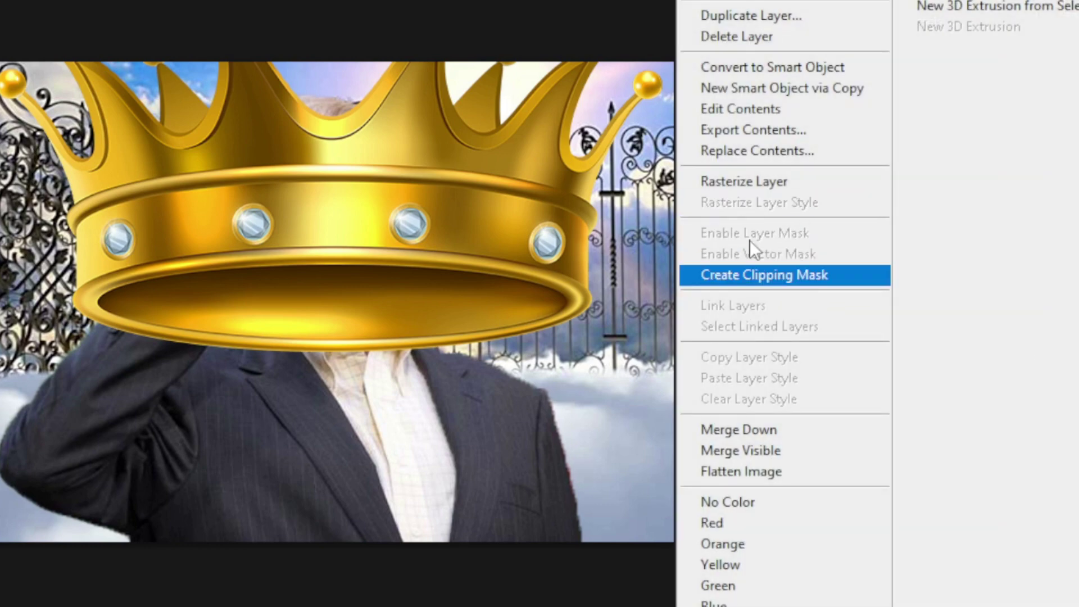
left_click(545, 10)
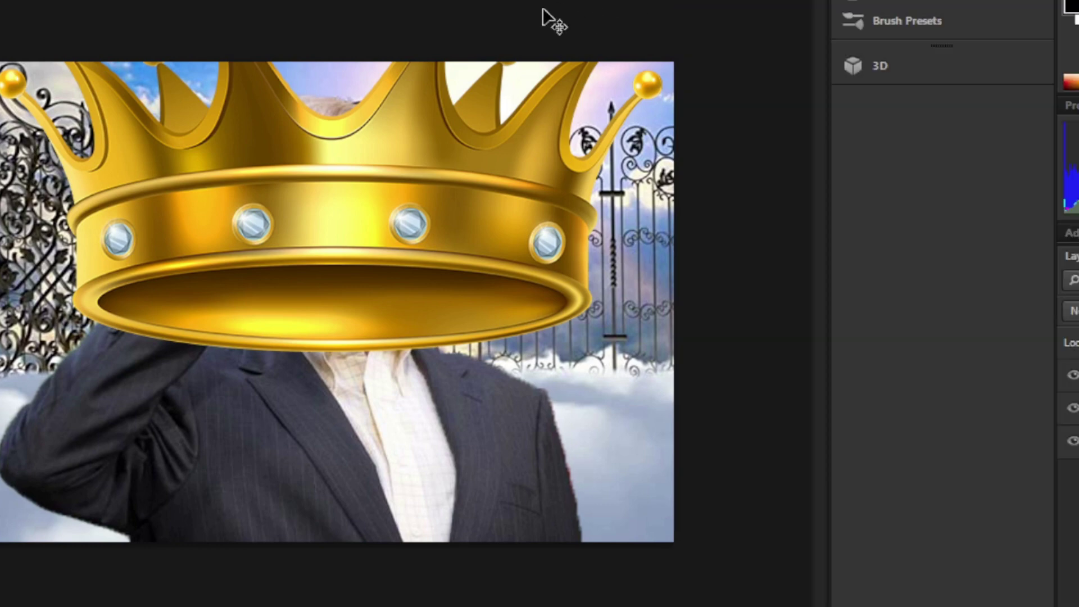
Free-transform the crown down to about the width of the man's head, set it on top of his hair and apply the placement.
left_click(17, 1)
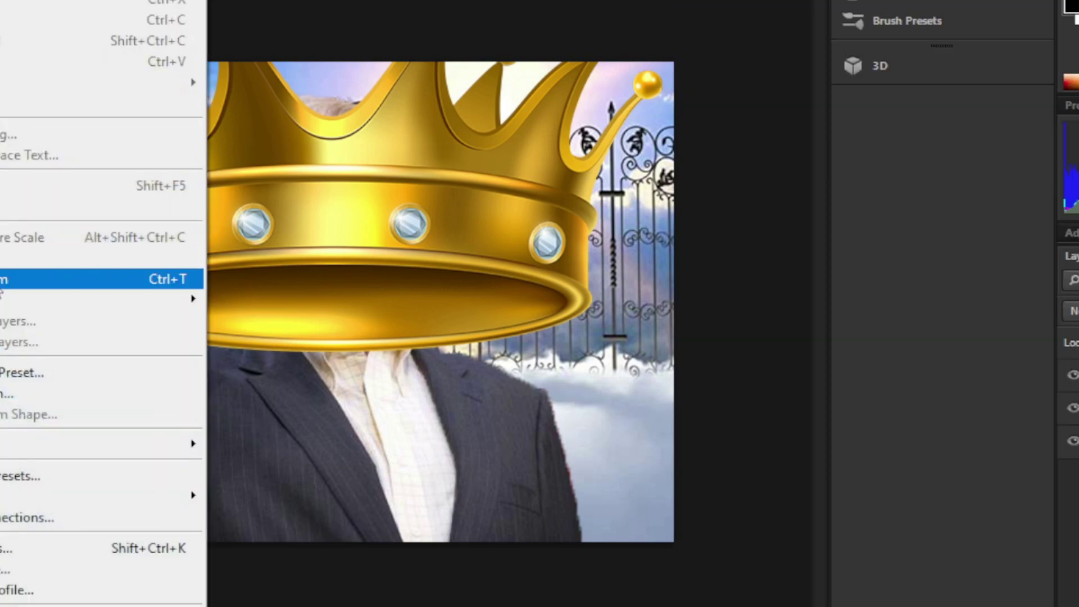
left_click(96, 278)
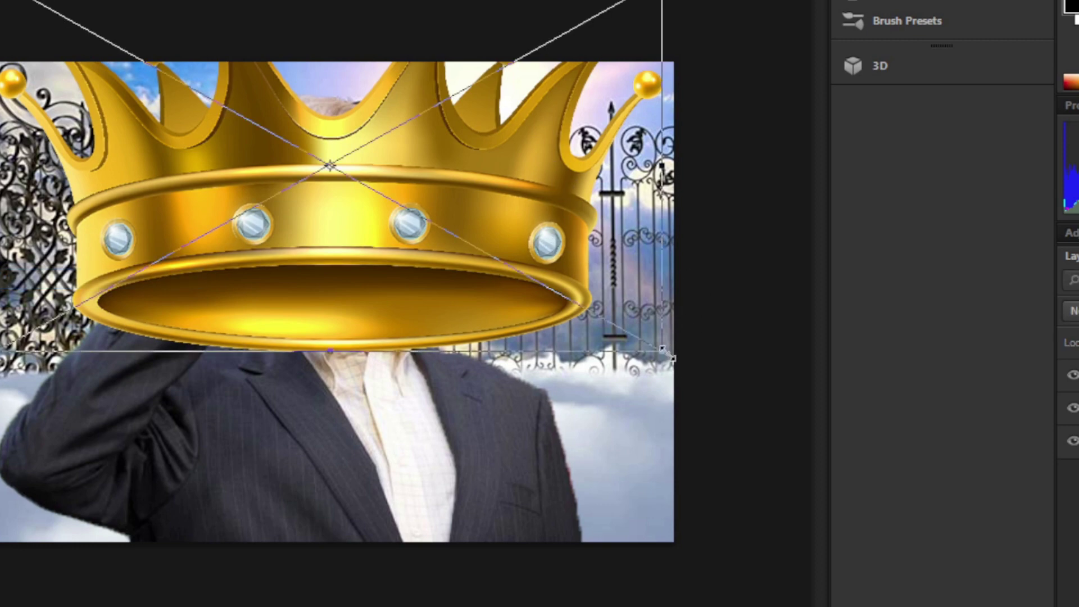
left_click_drag(662, 351, 438, 226)
left_click_drag(369, 167, 351, 119)
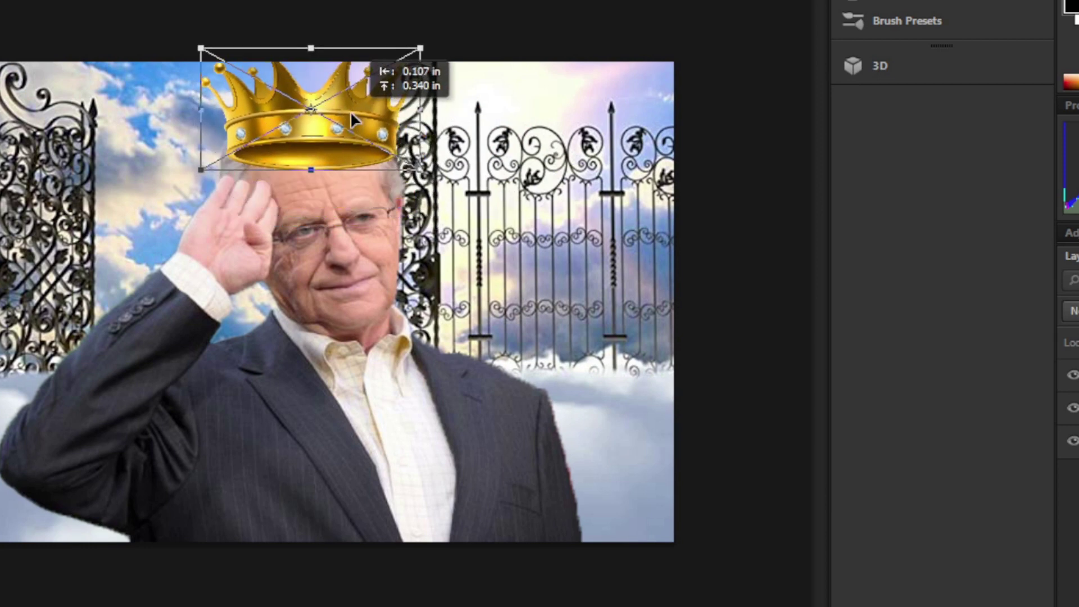
left_click_drag(349, 110, 349, 110)
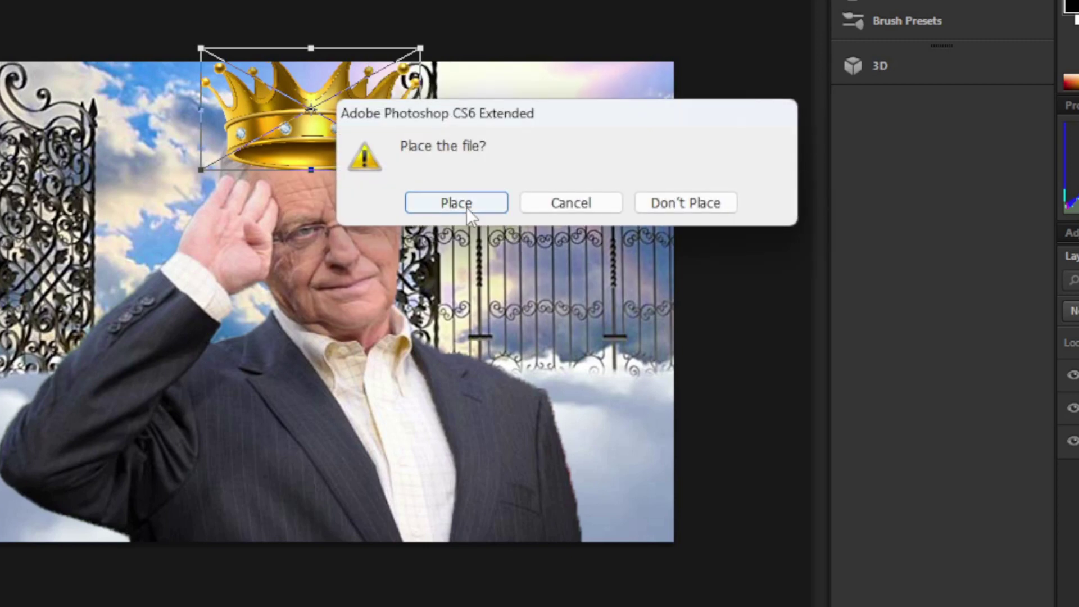
left_click(465, 206)
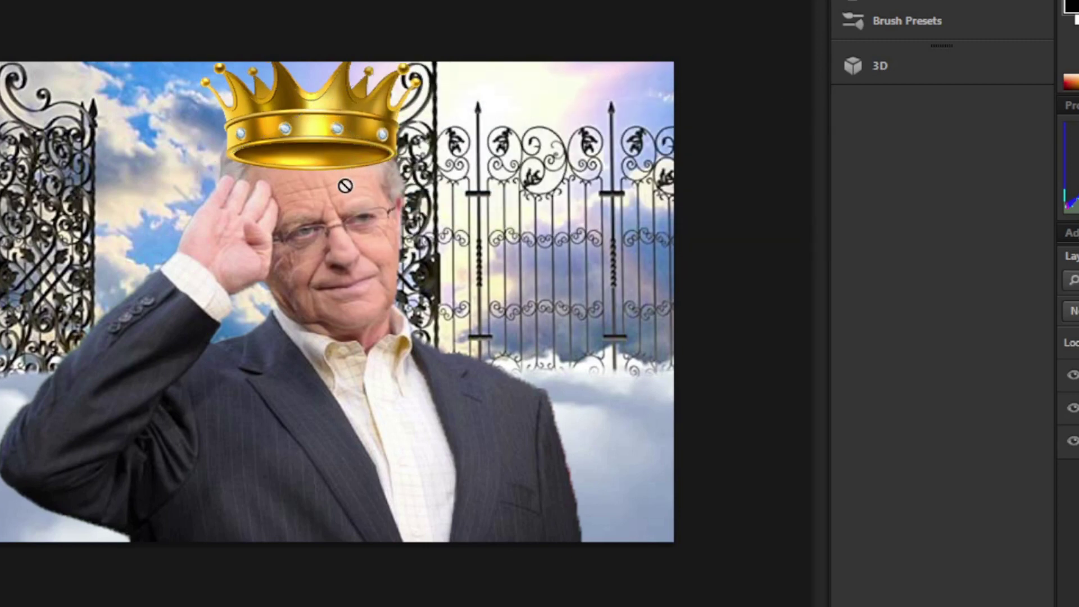
Erase the crown's lower rim over the man's forehead and hair with a smaller soft brush so it sits around his head.
left_click(344, 181)
left_click(487, 213)
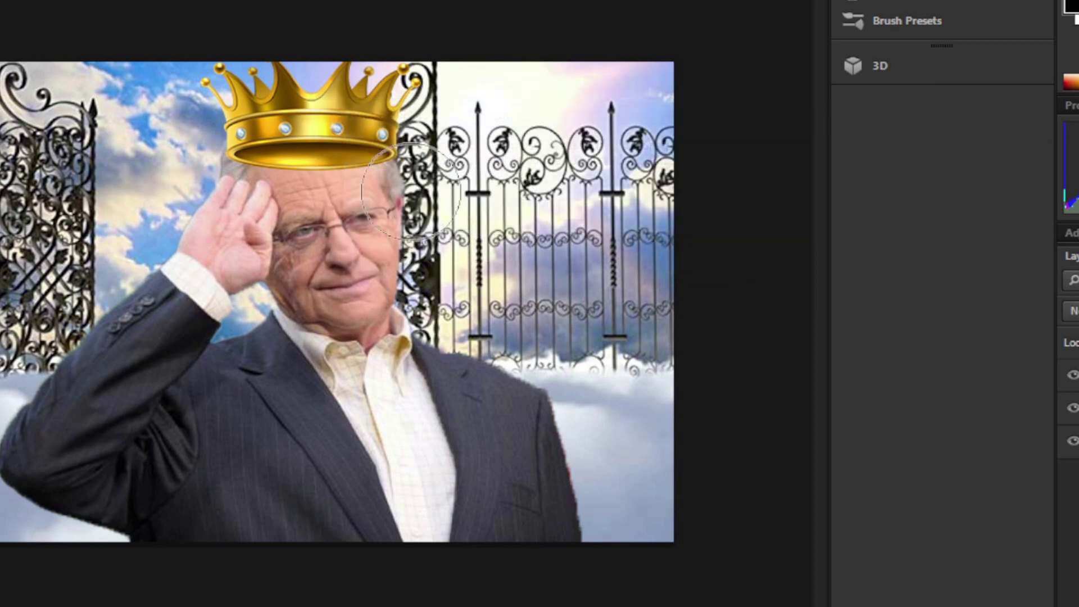
left_click(0, 0)
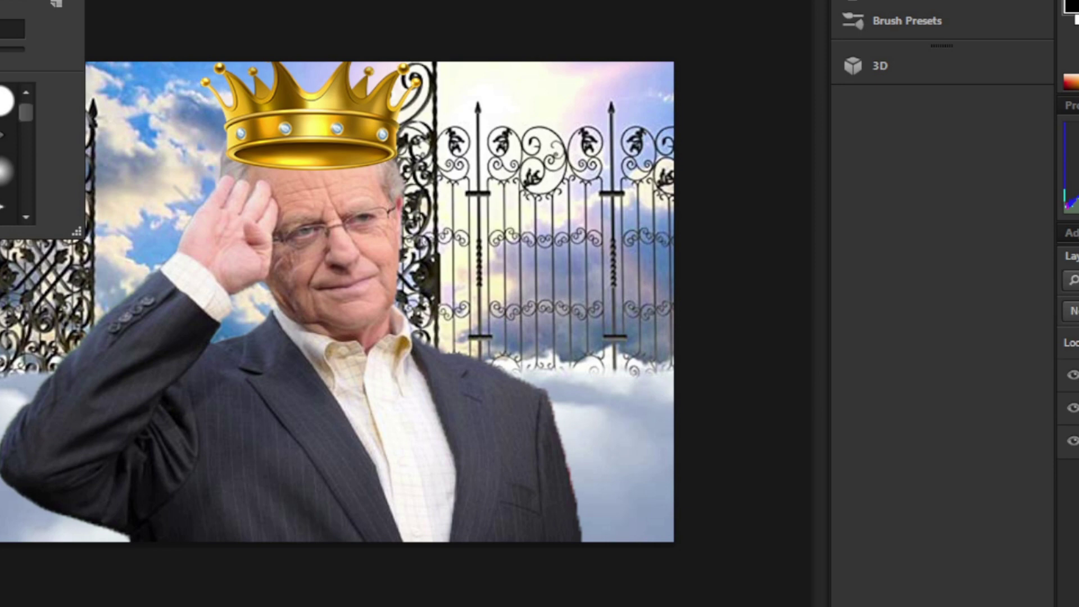
left_click(354, 187)
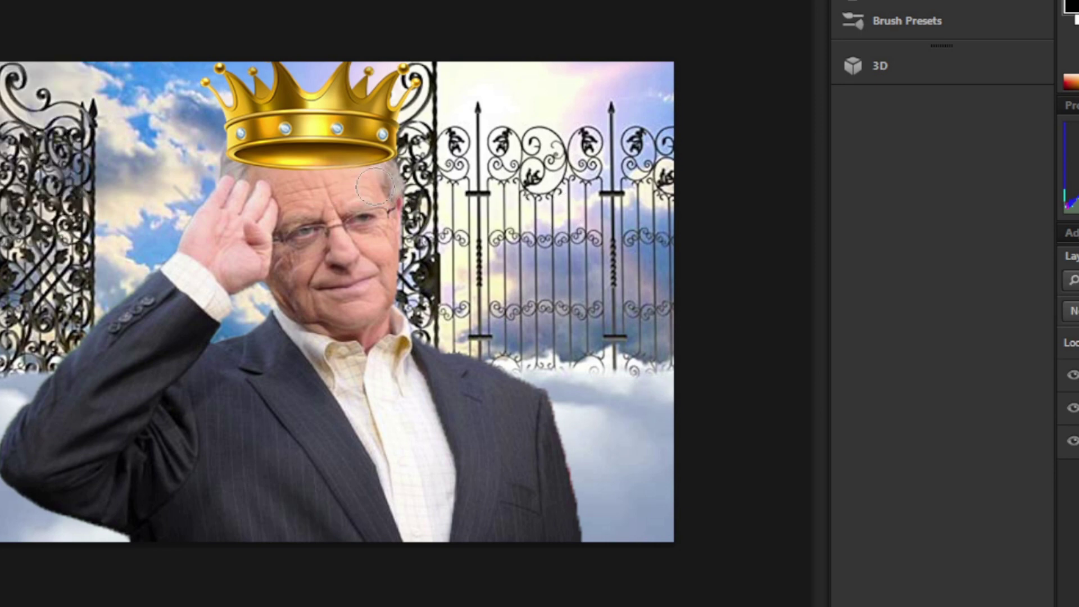
mouse_move(373, 181)
left_mouse_down()
mouse_move(288, 180)
mouse_move(397, 181)
mouse_move(198, 179)
left_mouse_up()
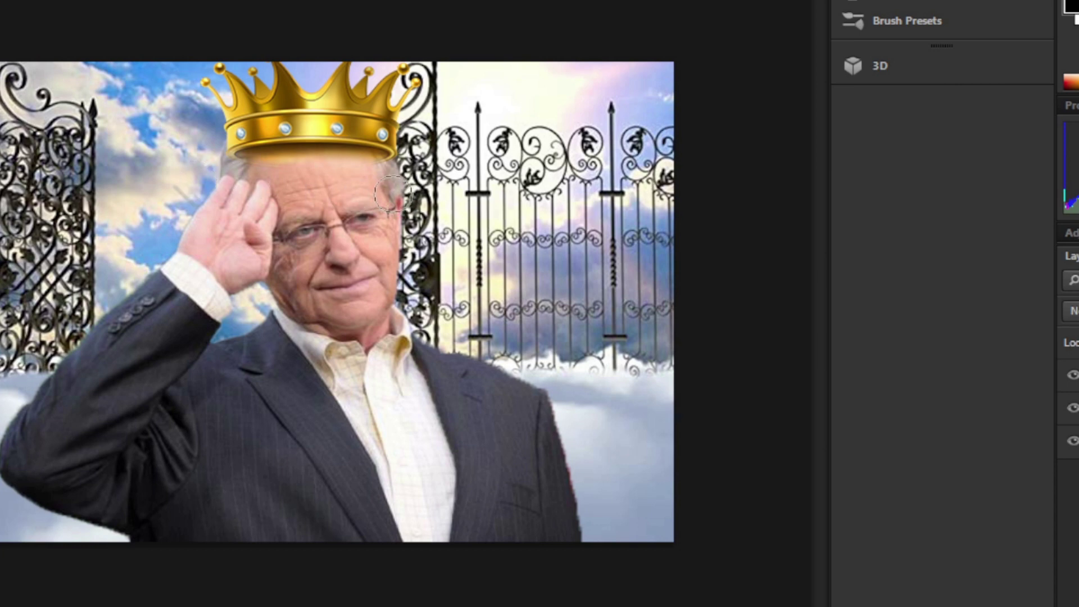
left_click_drag(395, 173, 411, 177)
Free-transform the crown slightly larger over the man's head and give it a Multiply drop shadow at 46% opacity.
left_click(0, 0)
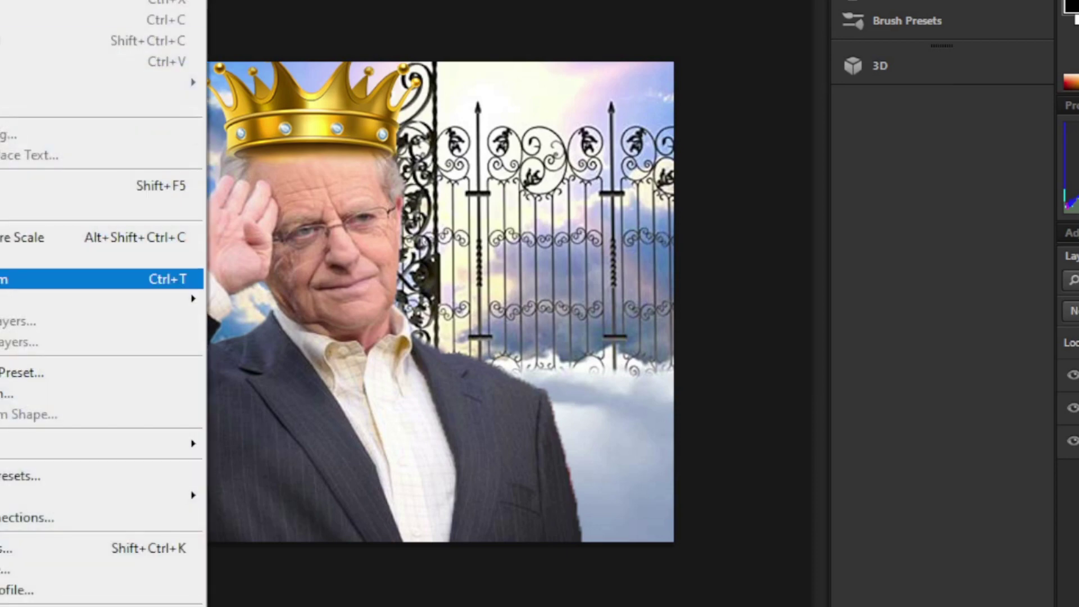
left_click(1, 278)
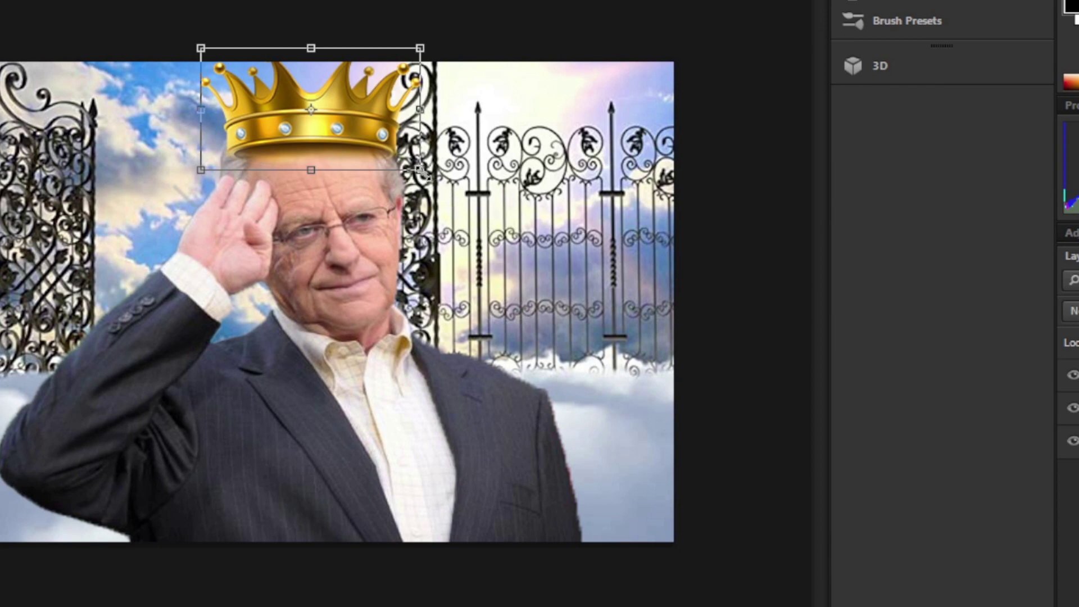
left_click_drag(423, 173, 443, 183)
key("Return")
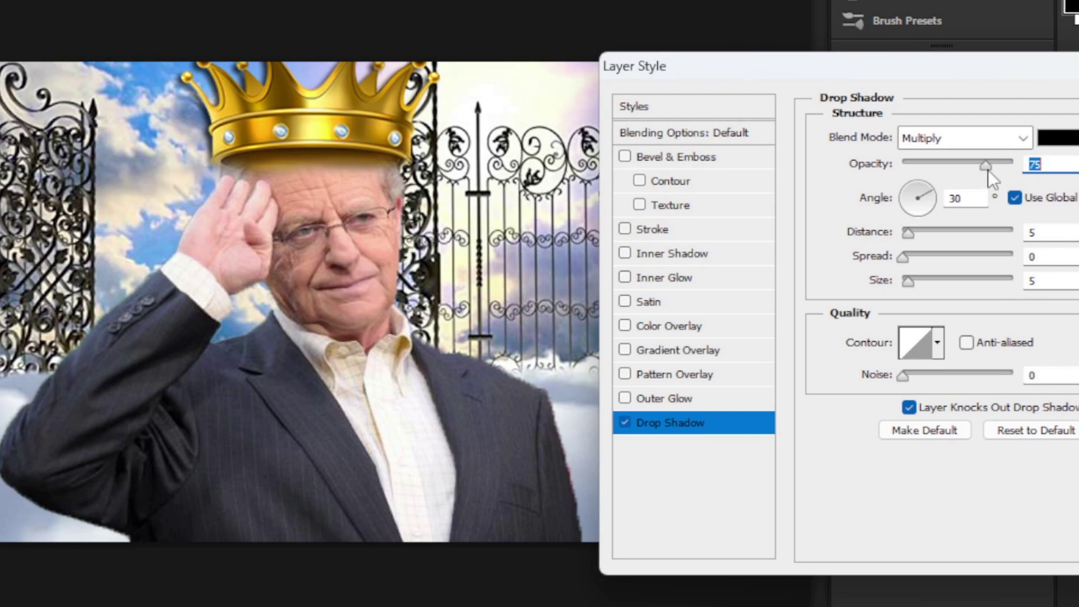
mouse_move(955, 166)
left_mouse_down()
mouse_move(930, 162)
mouse_move(953, 160)
left_mouse_up()
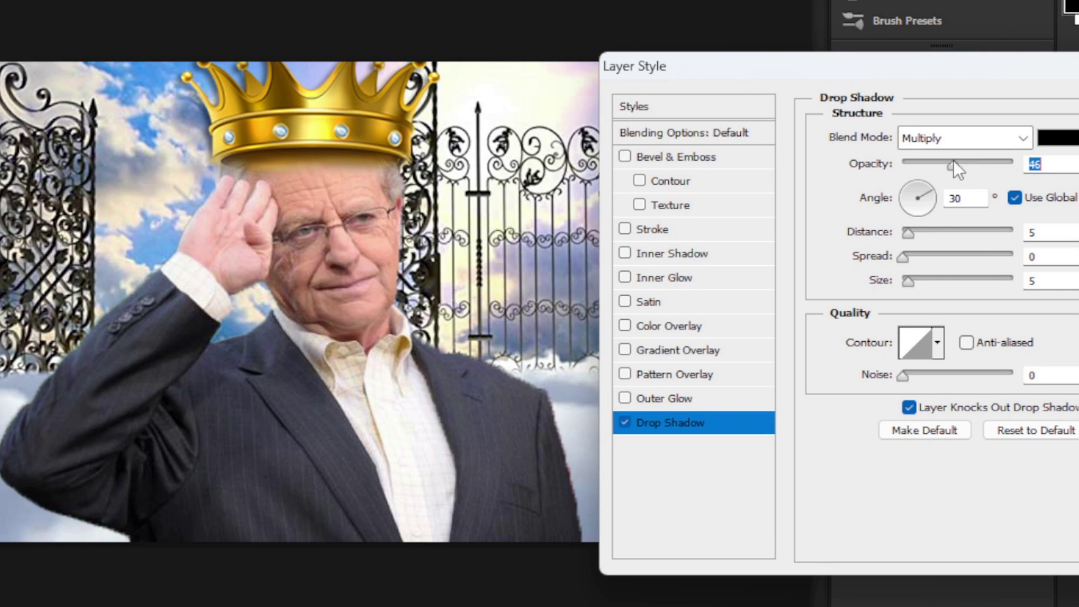
key("Return")
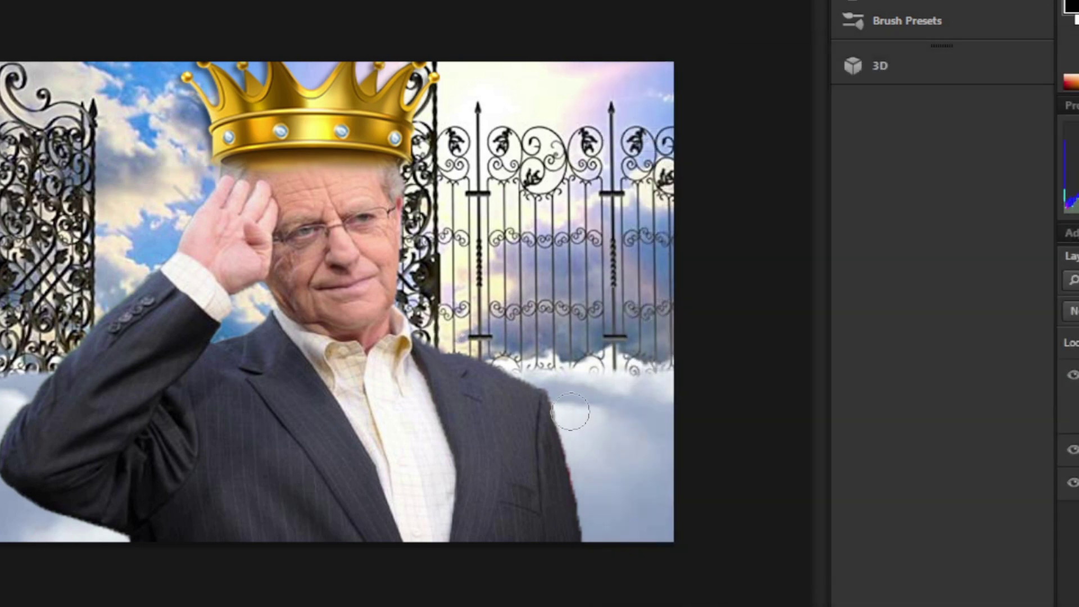
left_click(669, 2)
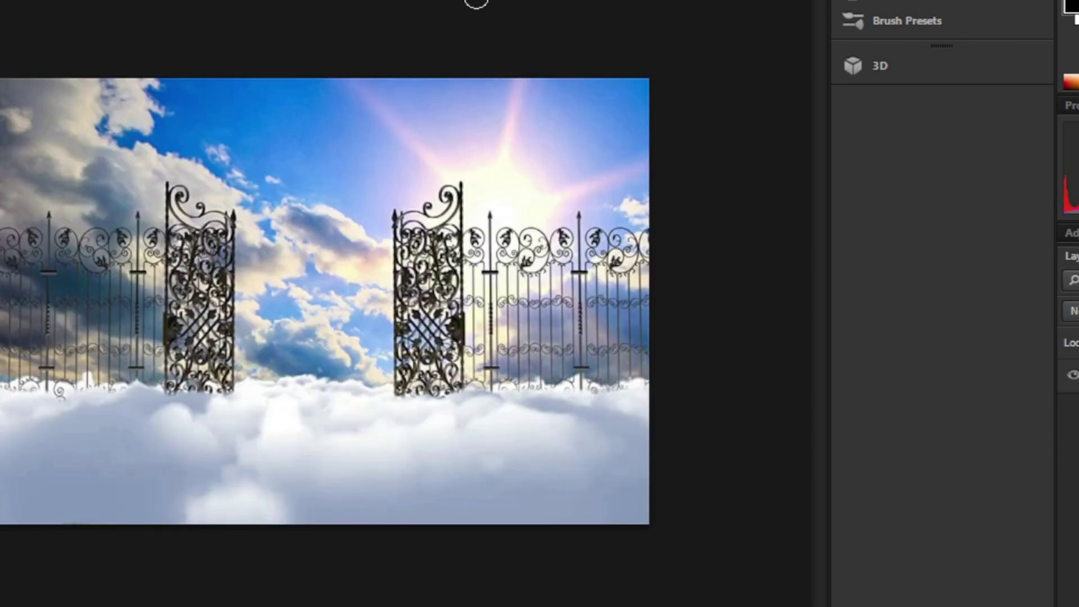
key("ctrl+Tab")
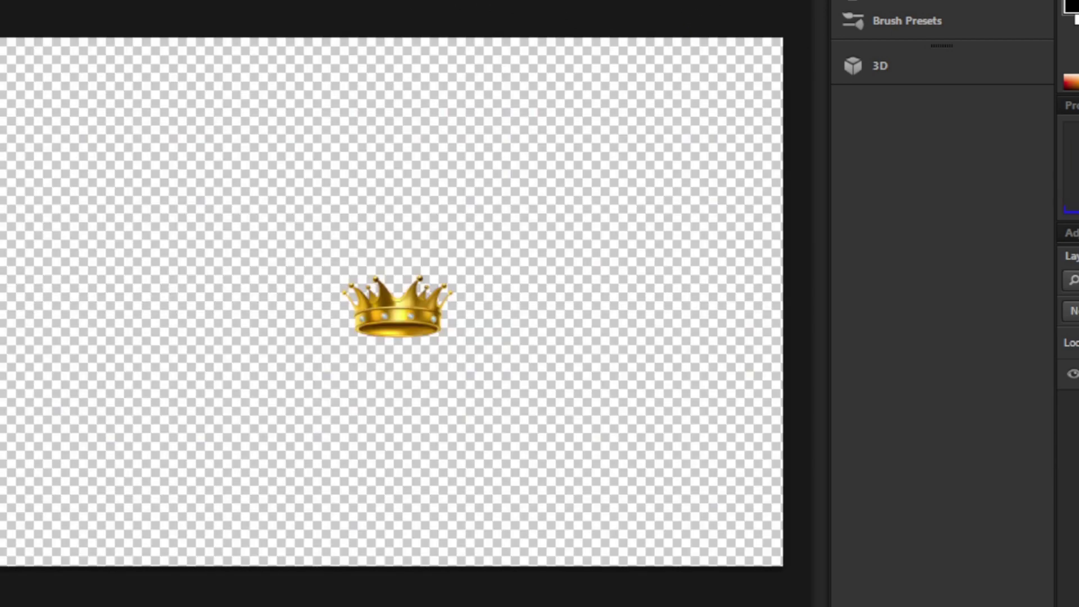
key("ctrl+Tab")
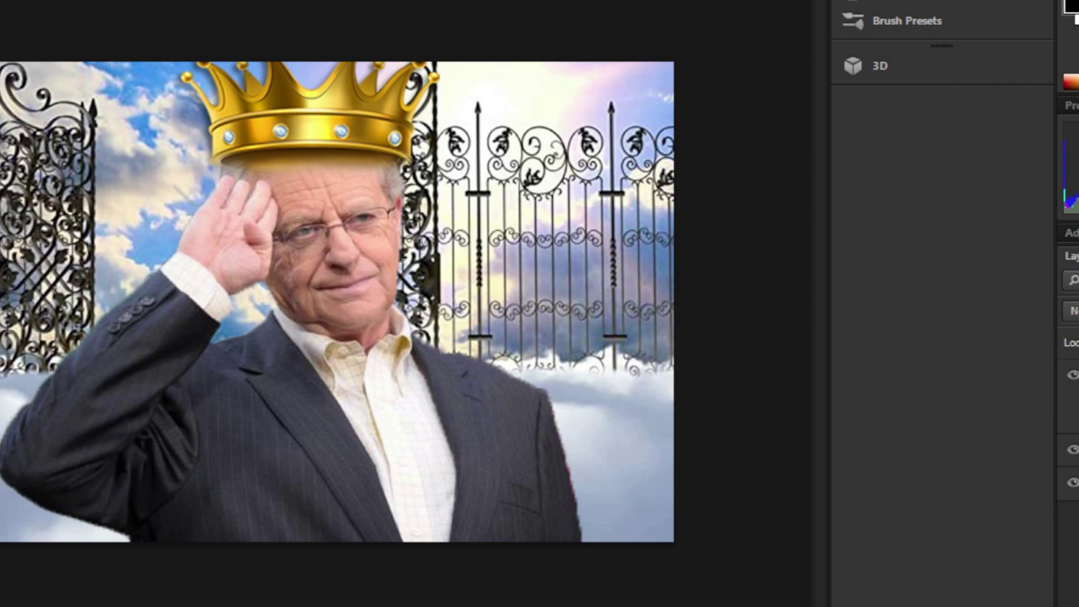
key("ctrl+z")
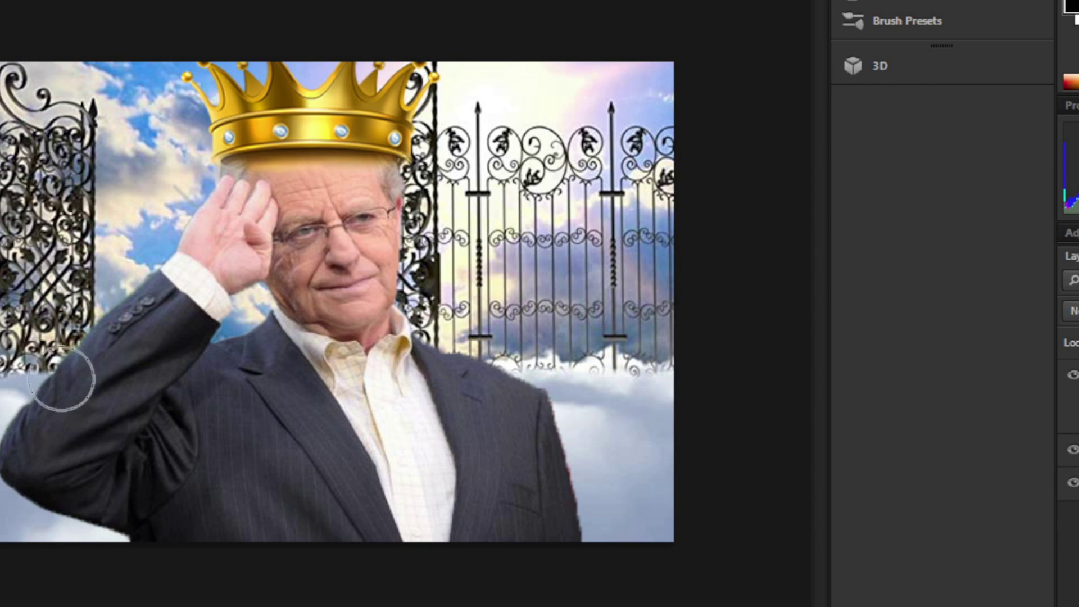
Burn the man's jacket, including the sleeve, lapels and lower folds, to deepen its shadows, undoing the excess darkening on his neck.
left_click_drag(140, 448, 133, 415)
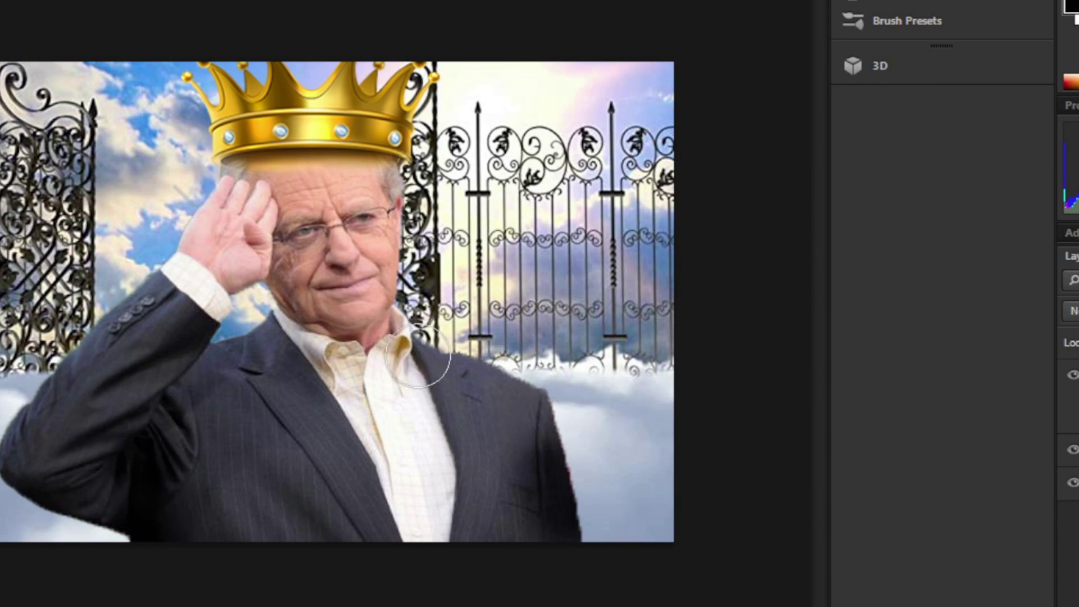
mouse_move(391, 320)
left_mouse_down()
mouse_move(419, 205)
mouse_move(425, 101)
mouse_move(394, 209)
mouse_move(386, 346)
mouse_move(258, 338)
left_mouse_up()
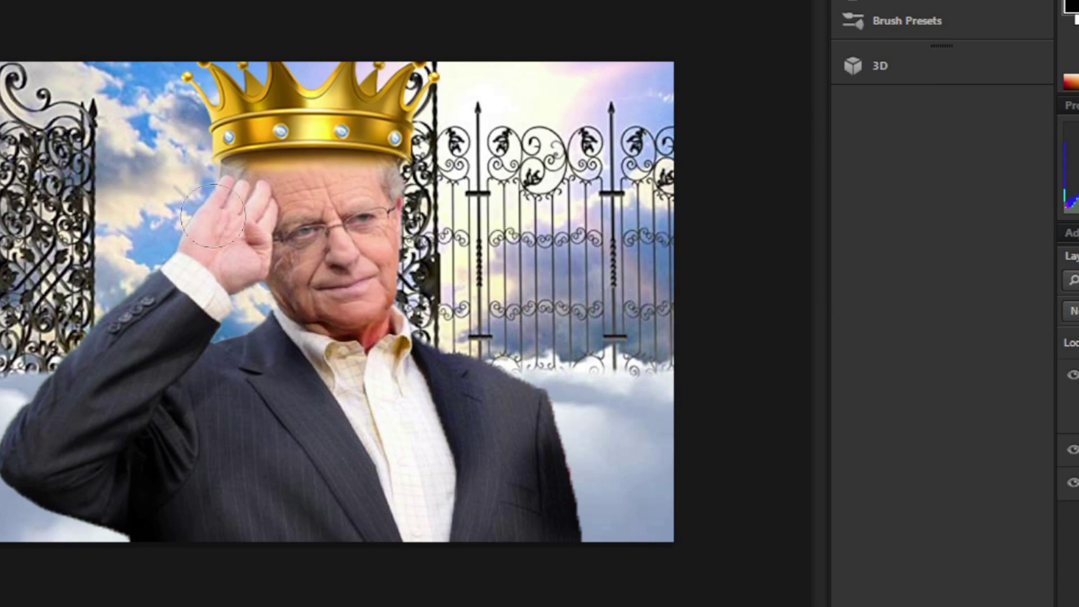
key("ctrl+z")
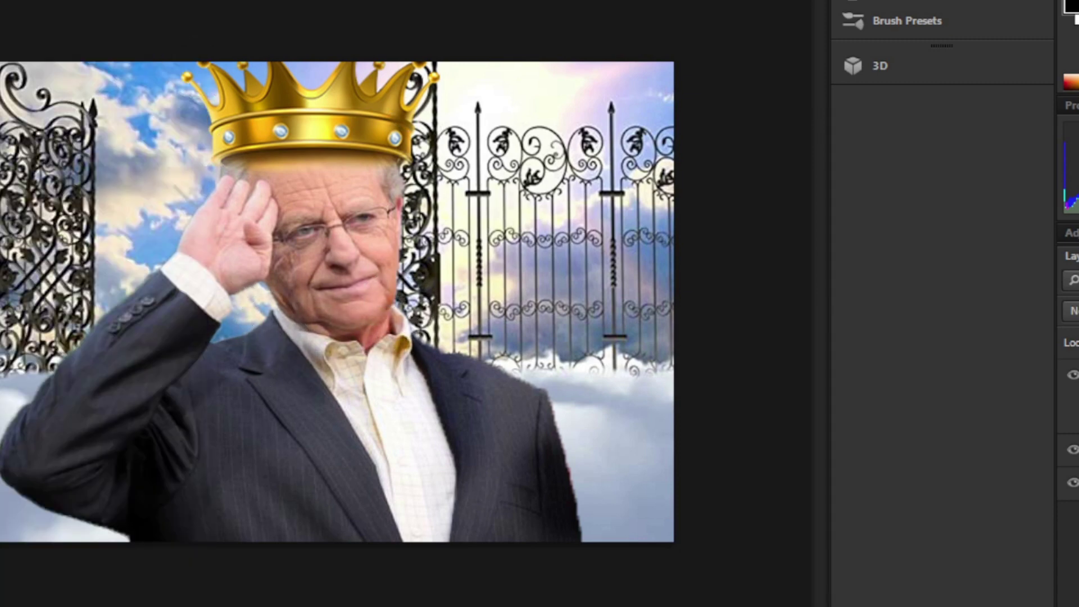
left_click_drag(282, 332, 354, 591)
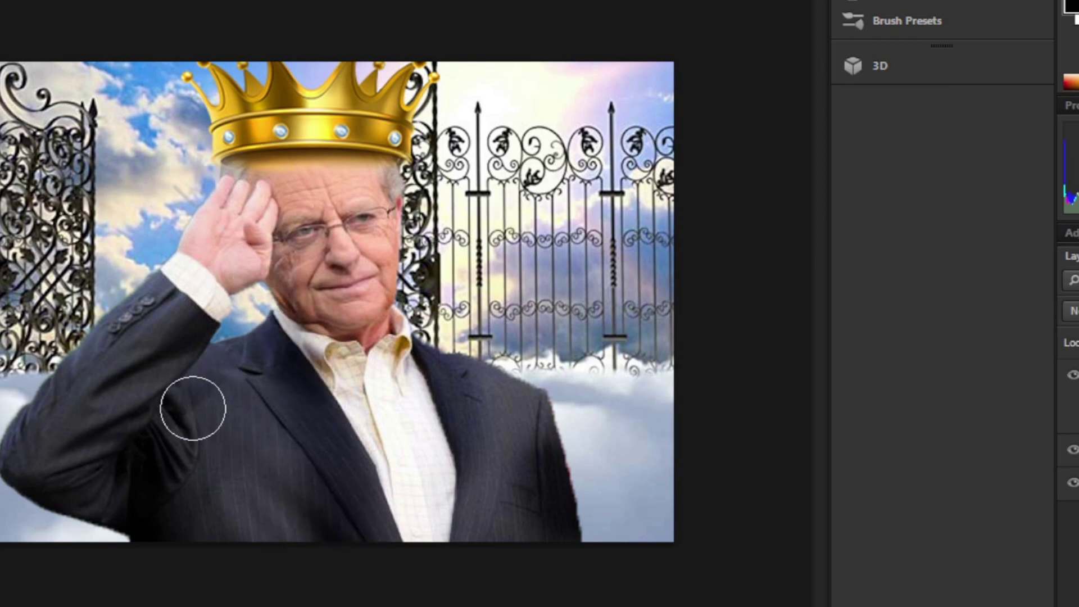
left_click_drag(193, 409, 140, 558)
mouse_move(188, 330)
left_mouse_down()
mouse_move(47, 495)
mouse_move(73, 511)
left_mouse_up()
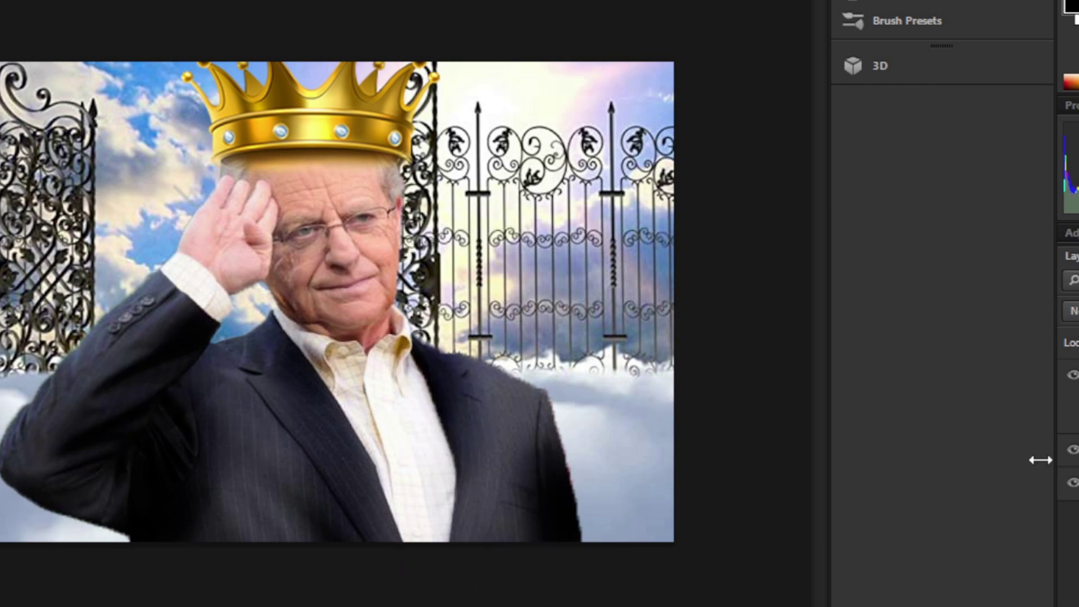
Burn the iron gates and the clouds behind them on both sides of the man.
mouse_move(22, 253)
left_mouse_down()
mouse_move(7, 78)
mouse_move(29, 387)
mouse_move(79, 130)
mouse_move(101, 110)
left_mouse_up()
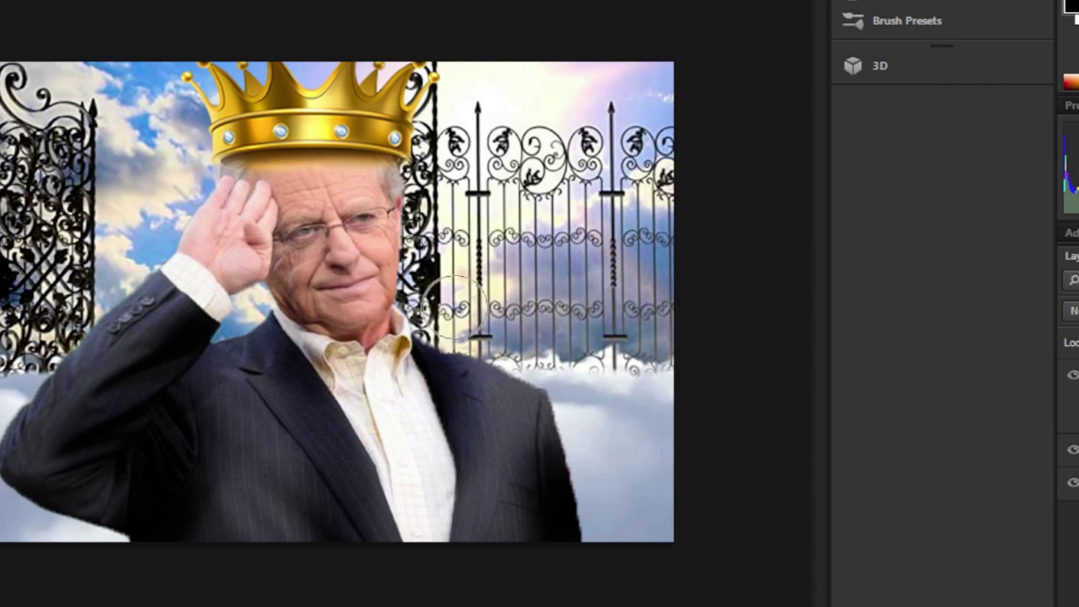
mouse_move(463, 109)
left_mouse_down()
mouse_move(578, 181)
mouse_move(555, 135)
mouse_move(520, 170)
left_mouse_up()
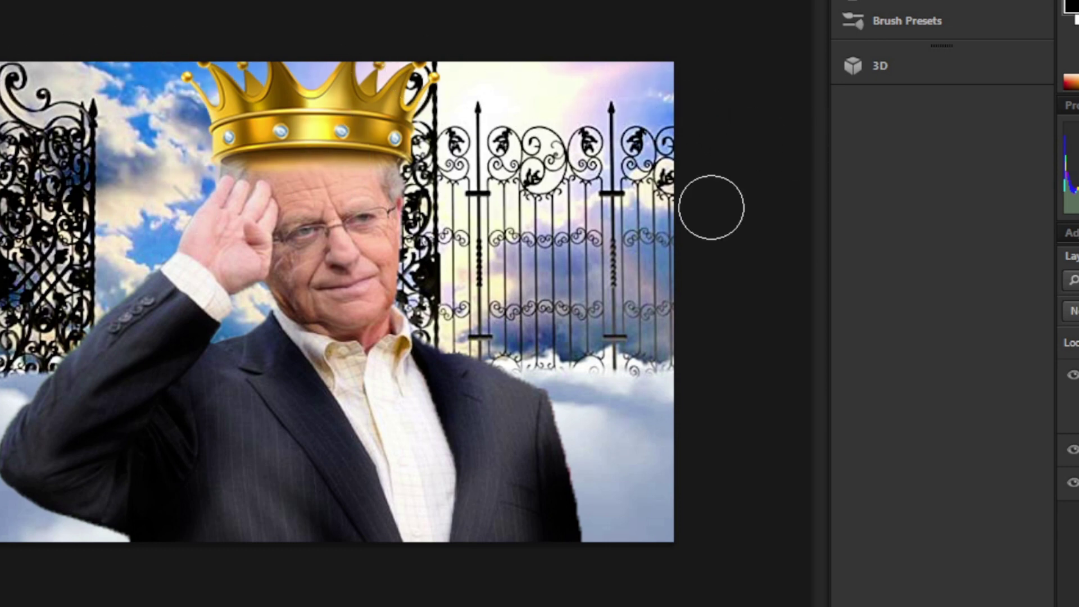
mouse_move(711, 207)
left_mouse_down()
mouse_move(520, 262)
mouse_move(669, 315)
mouse_move(626, 301)
left_mouse_up()
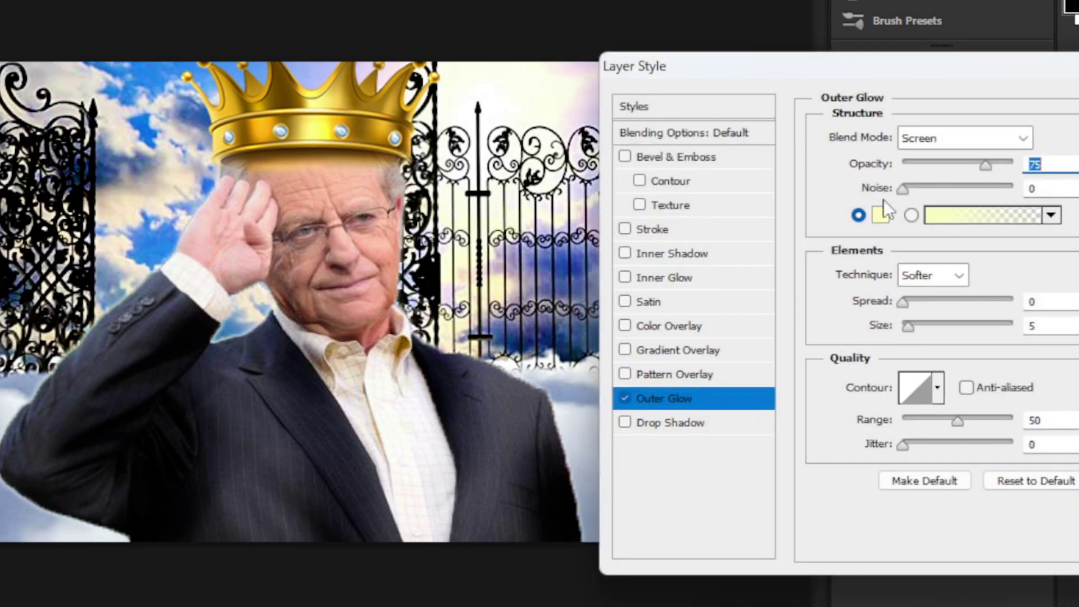
Give the man's layer a white Screen outer glow with 40% opacity, spread 27 and size 18, without a drop shadow.
left_click(884, 219)
left_click_drag(672, 425, 564, 355)
left_click(832, 606)
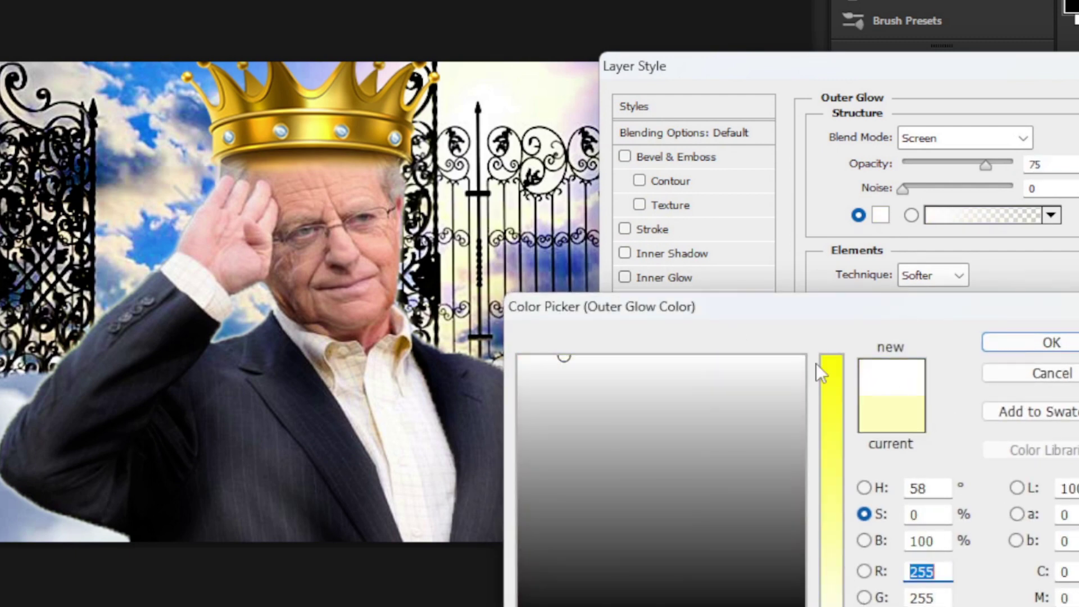
left_click(1055, 343)
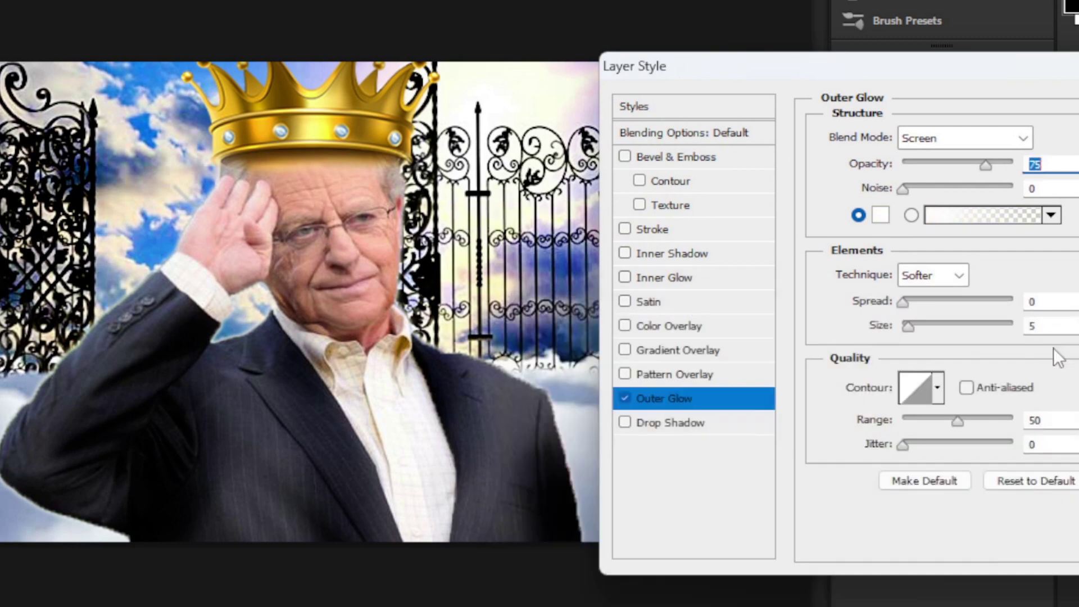
left_click(930, 302)
mouse_move(918, 325)
left_mouse_down()
mouse_move(940, 325)
mouse_move(917, 323)
left_mouse_up()
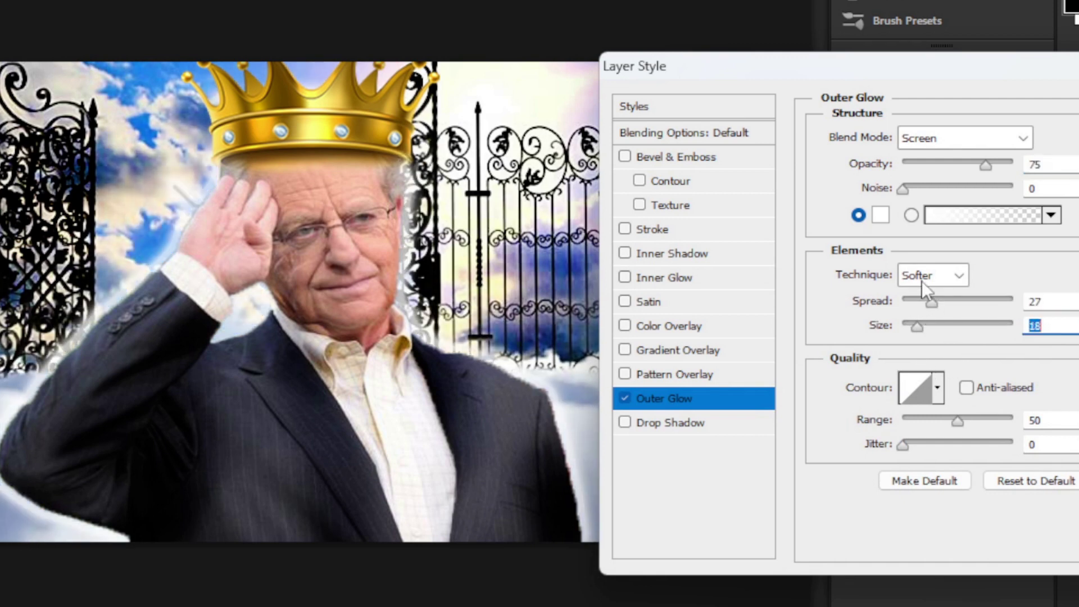
left_click(946, 164)
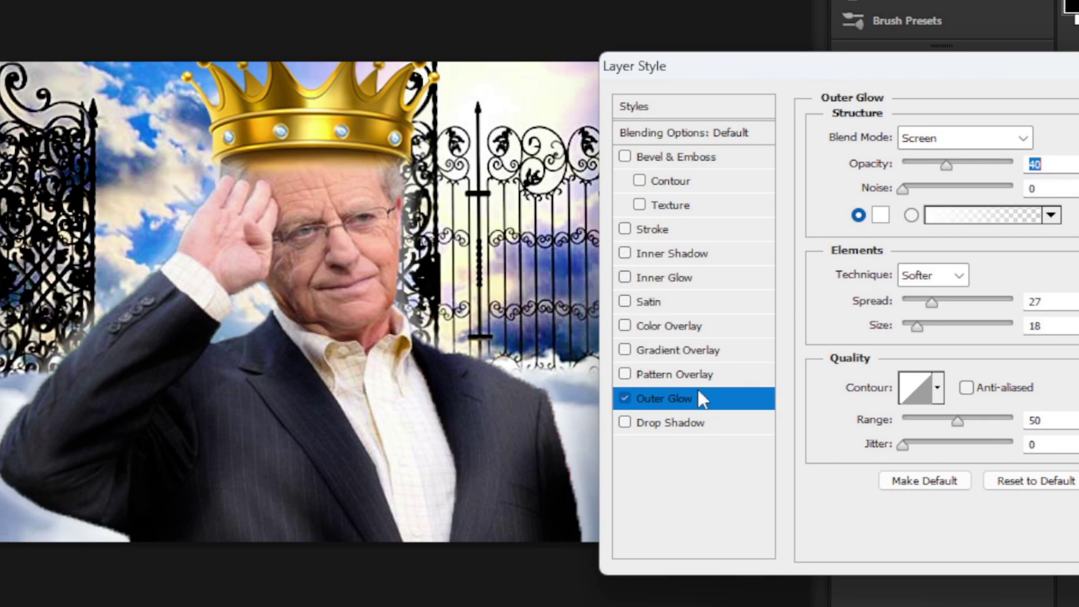
left_click(625, 422)
left_click(625, 422)
key("Return")
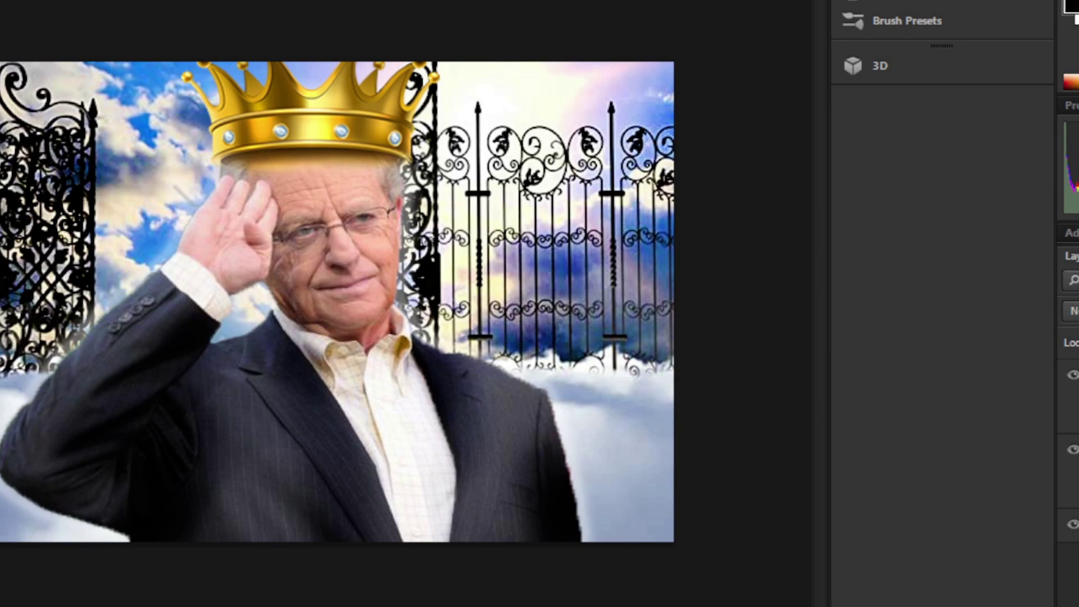
Add a Brightness/Contrast adjustment layer, strongly raise the contrast of the whole composite and fine-tune its brightness.
right_click(1078, 393)
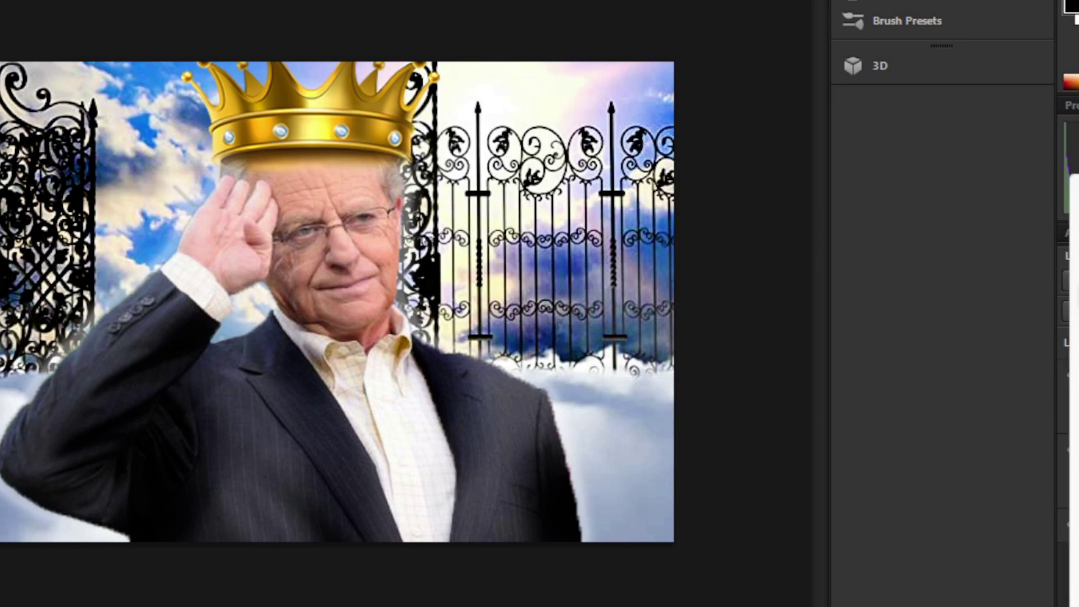
left_click(1076, 271)
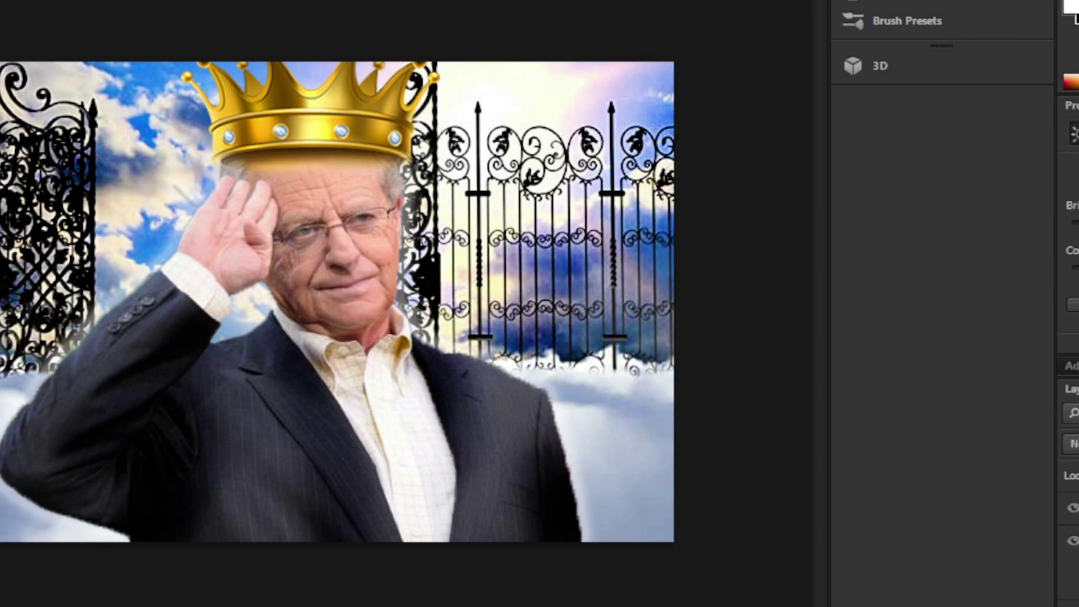
left_click_drag(1077, 268, 1078, 269)
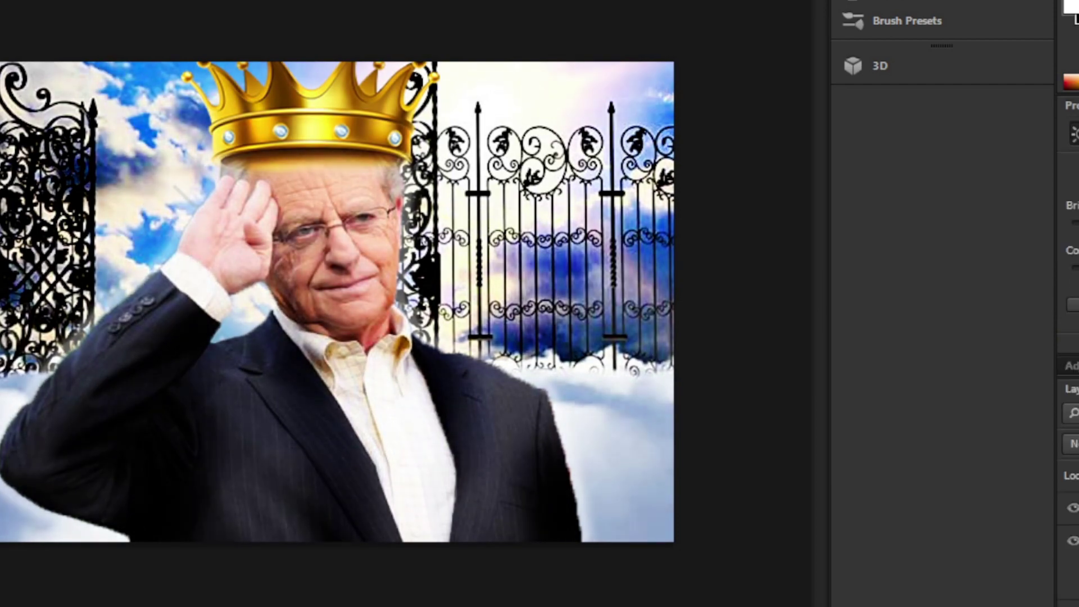
key("ctrl+z")
key("ctrl+z")
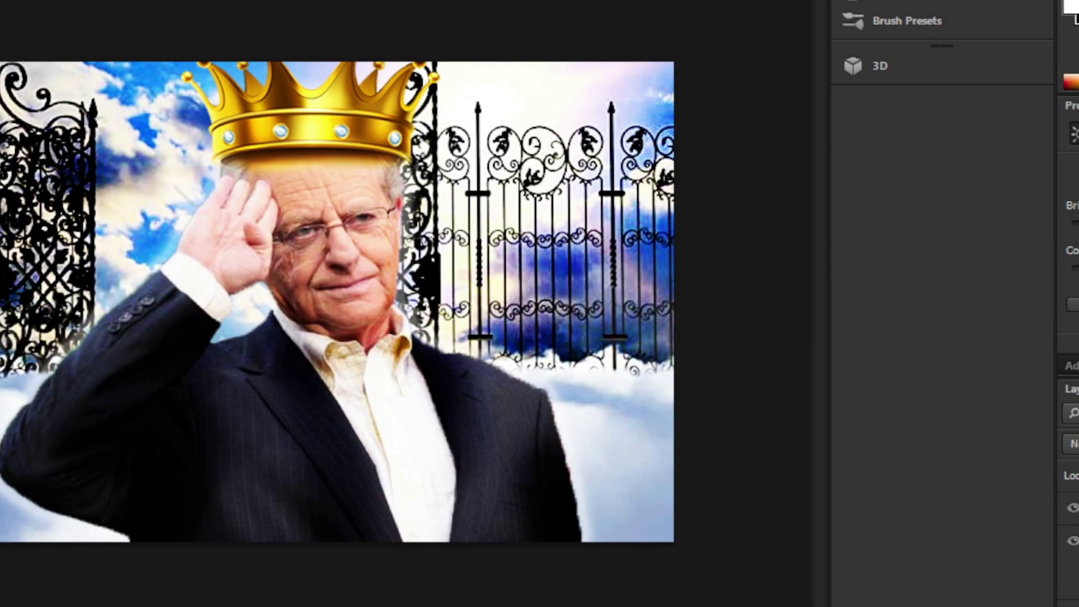
left_click_drag(1078, 223, 1078, 223)
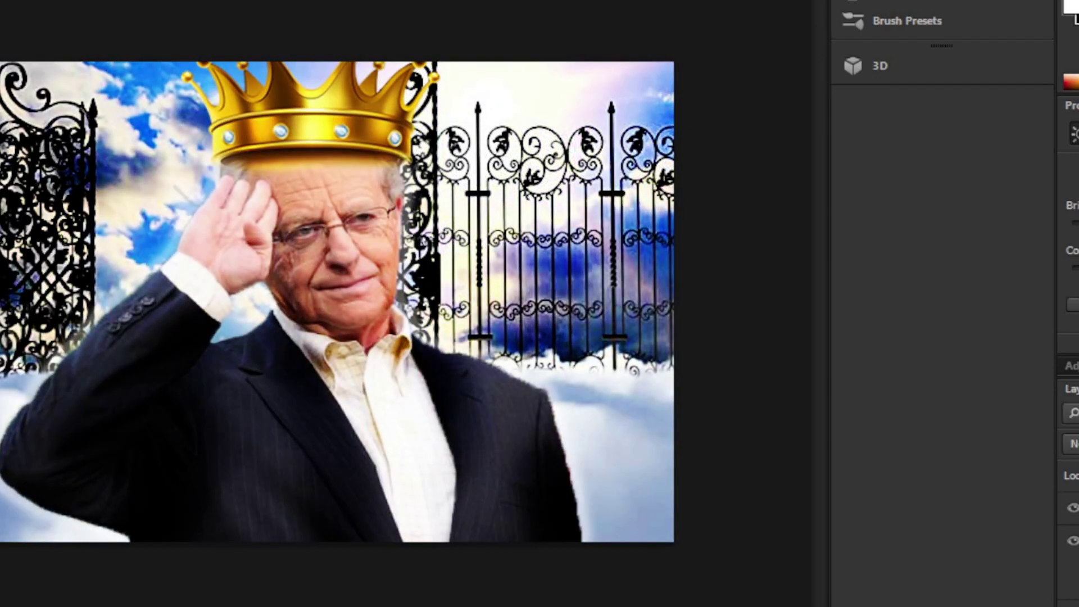
Add a Color Balance adjustment layer shifted toward yellow and green, and stamp all visible layers into a new layer.
left_click(1078, 606)
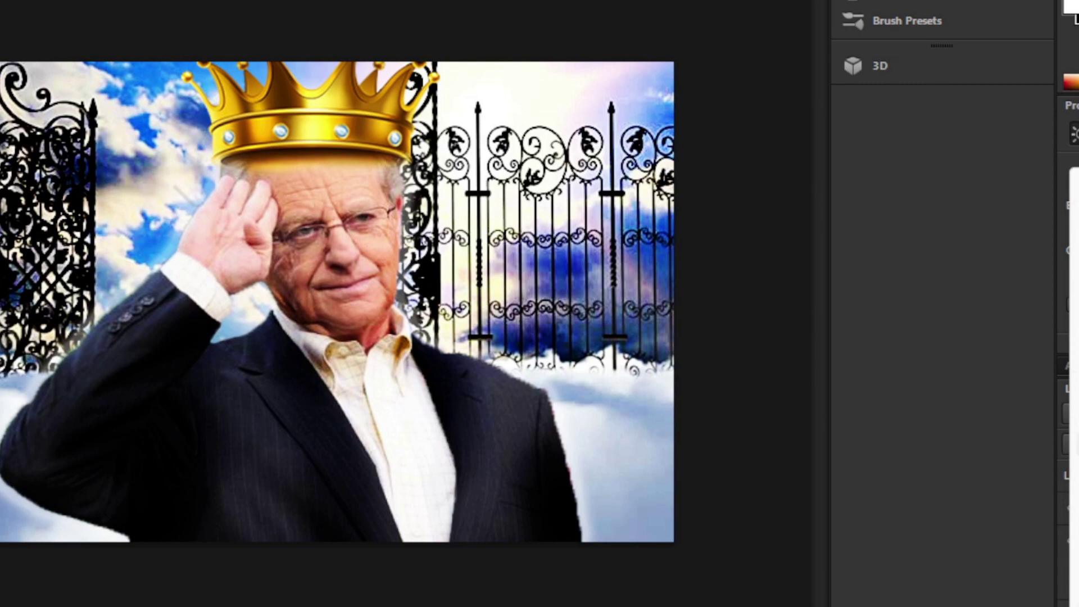
left_click(1077, 420)
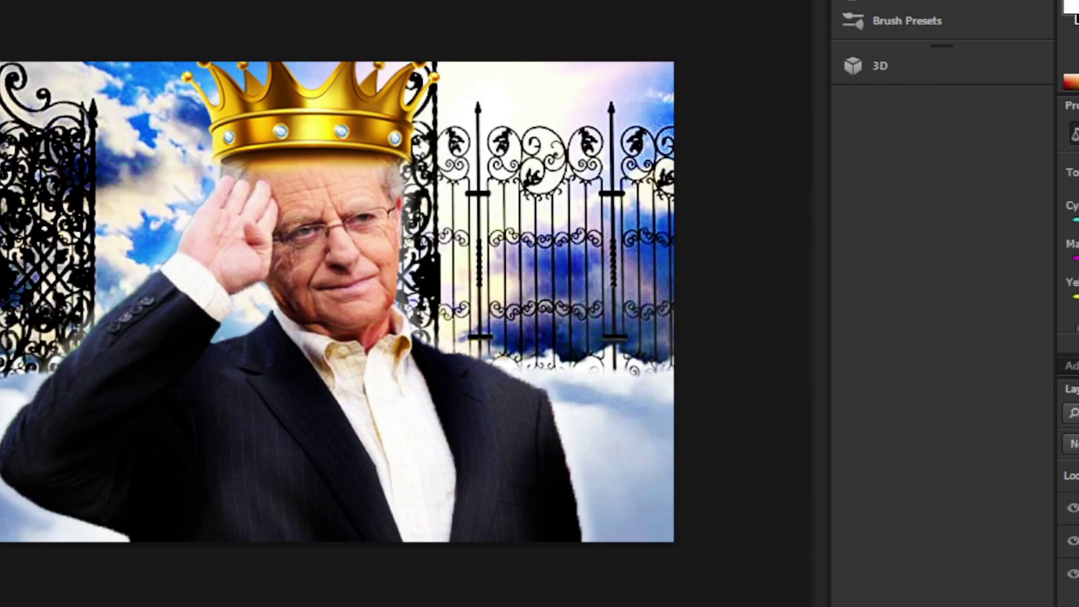
left_click_drag(1077, 297, 1076, 298)
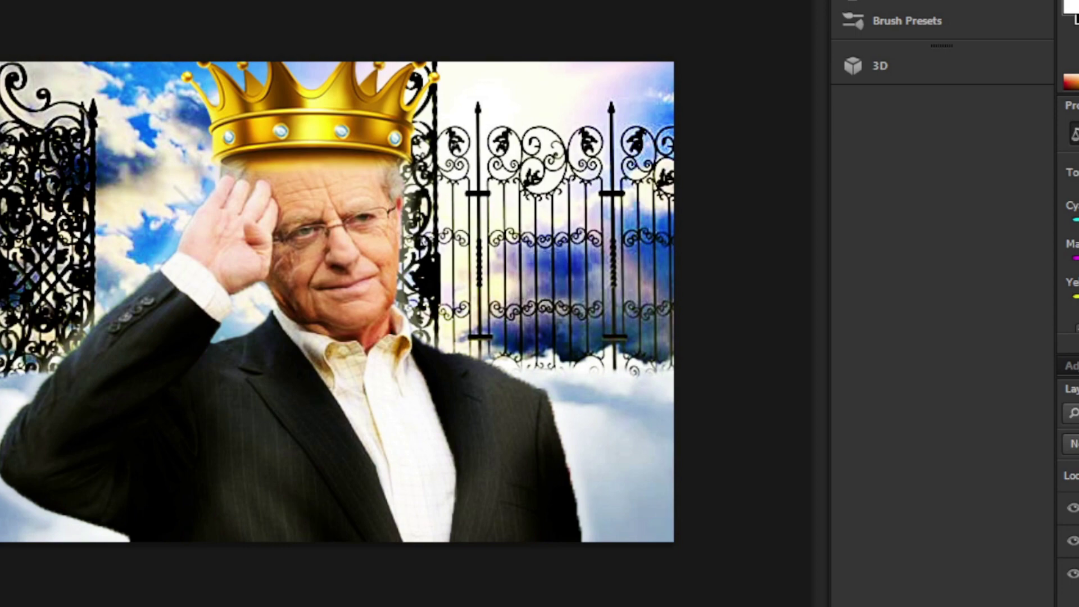
mouse_move(1078, 259)
left_mouse_down()
mouse_move(1066, 260)
mouse_move(1078, 259)
left_mouse_up()
key("ctrl+alt+shift+e")
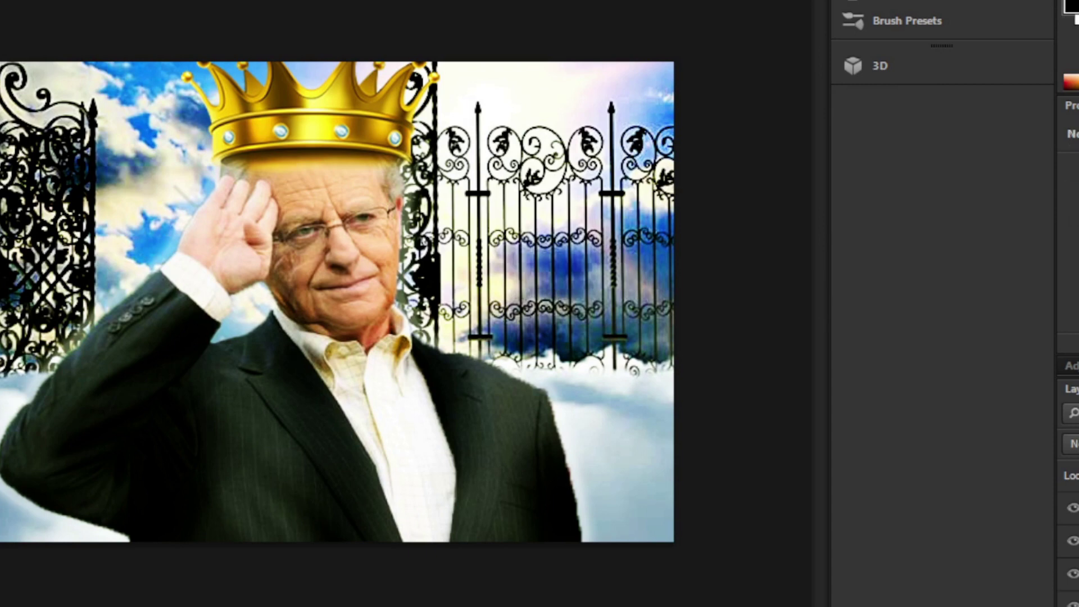
Set the active layer's blend mode to Overlay and choose a bright blue foreground colour with hue 216°, saturation 100% and brightness 100%.
left_click(1071, 444)
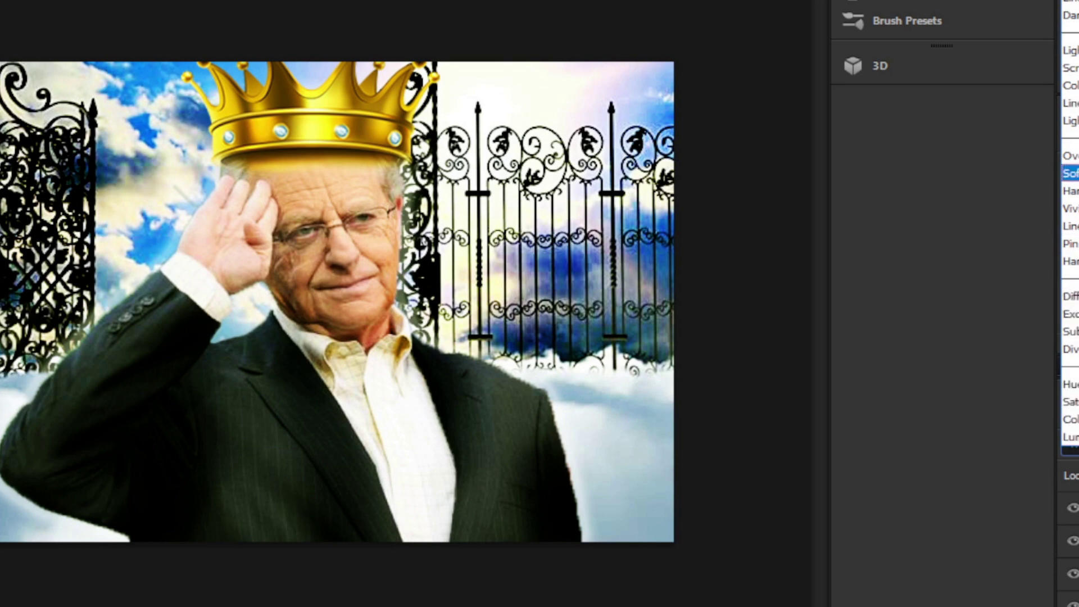
left_click(1074, 156)
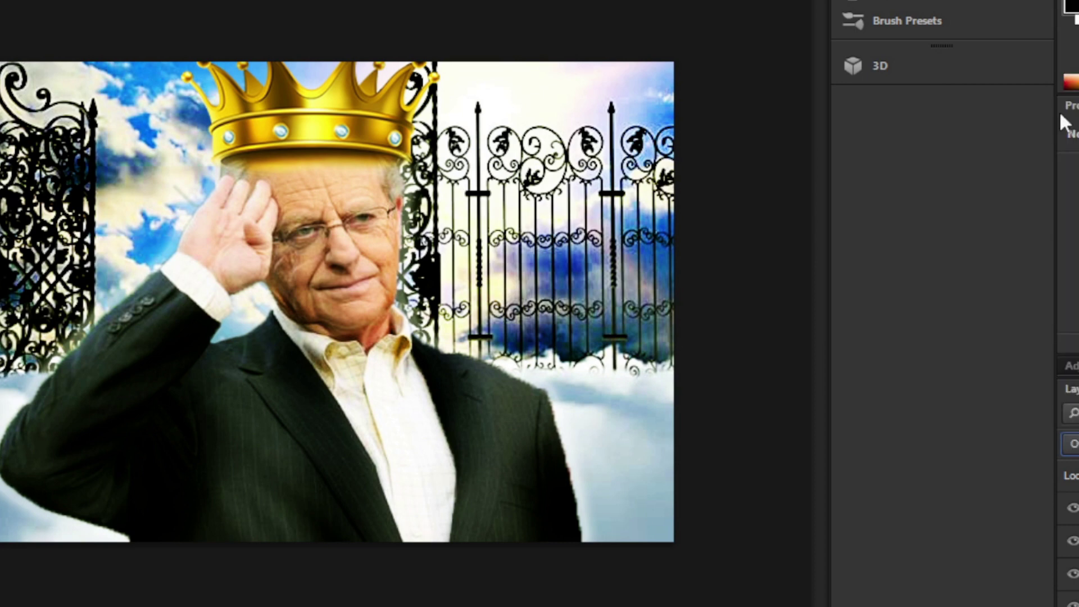
left_click(1, 500)
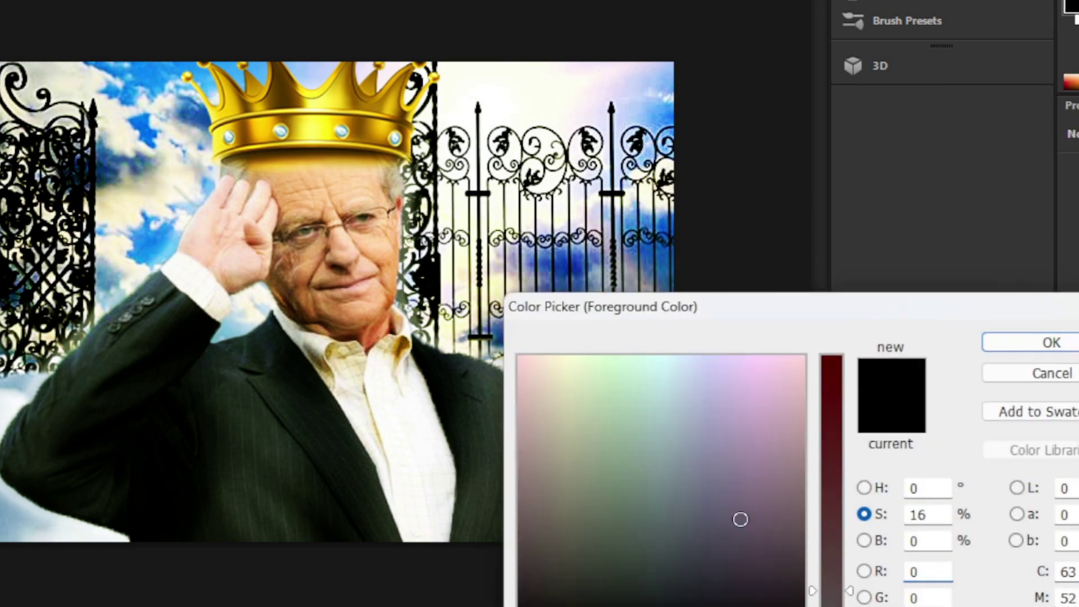
left_click_drag(803, 508, 774, 359)
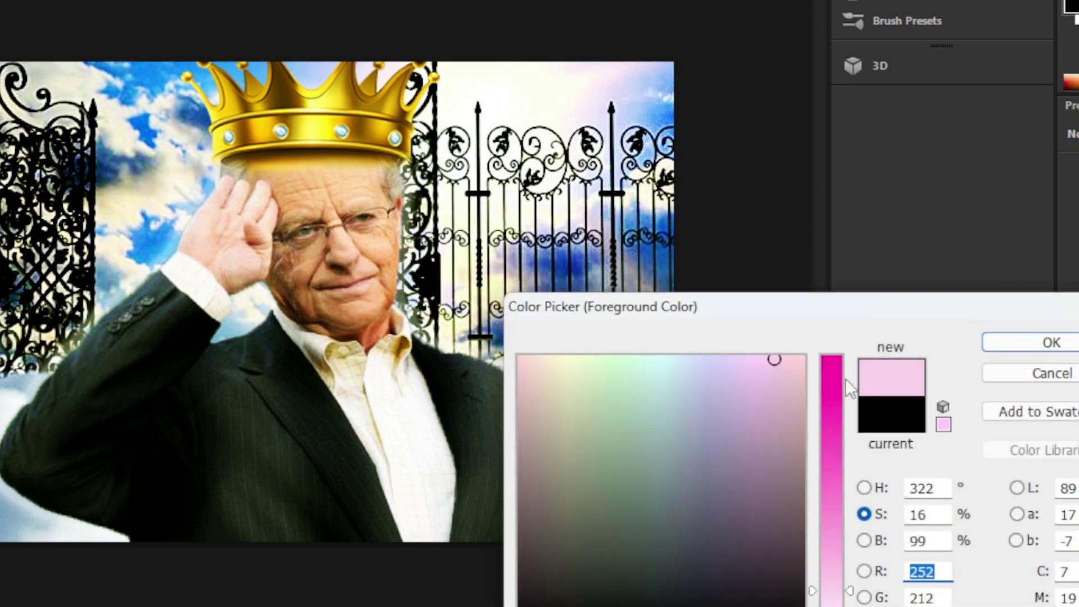
left_click_drag(845, 378, 914, 325)
left_click_drag(755, 434, 720, 566)
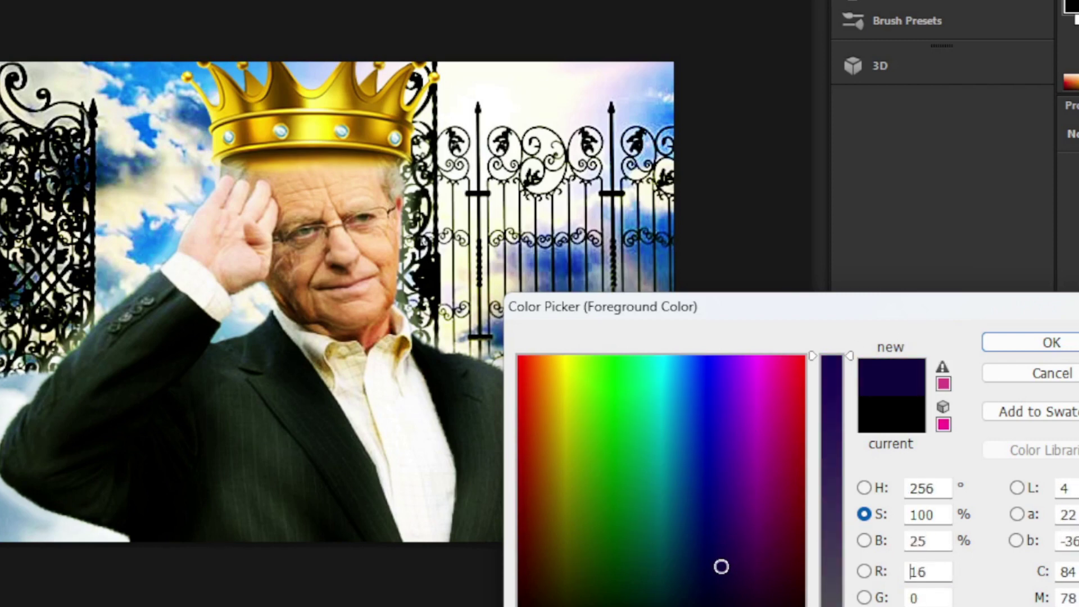
left_click_drag(687, 450, 690, 337)
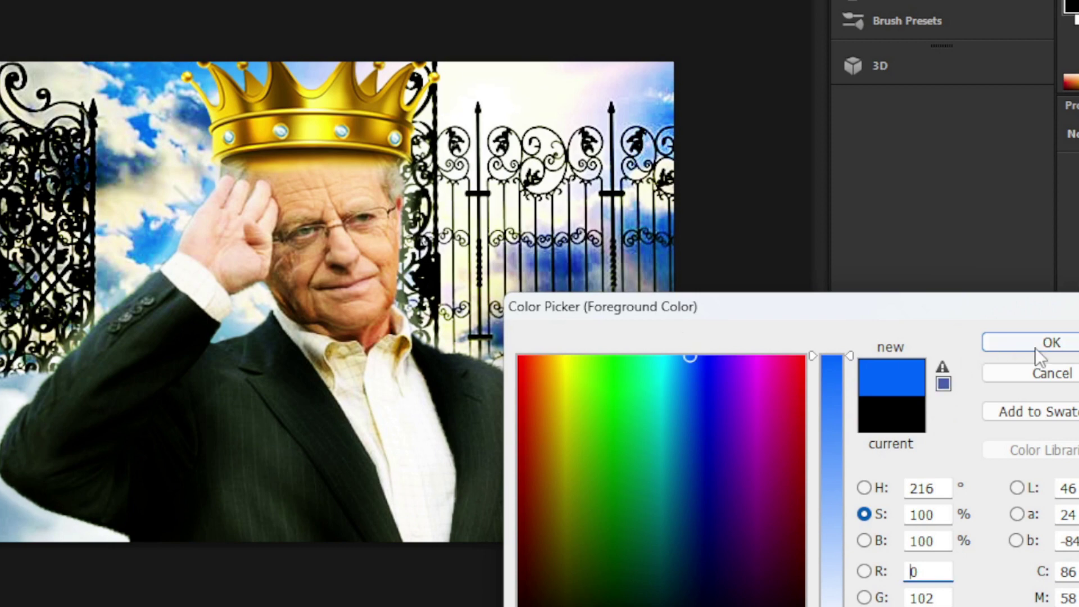
key("Return")
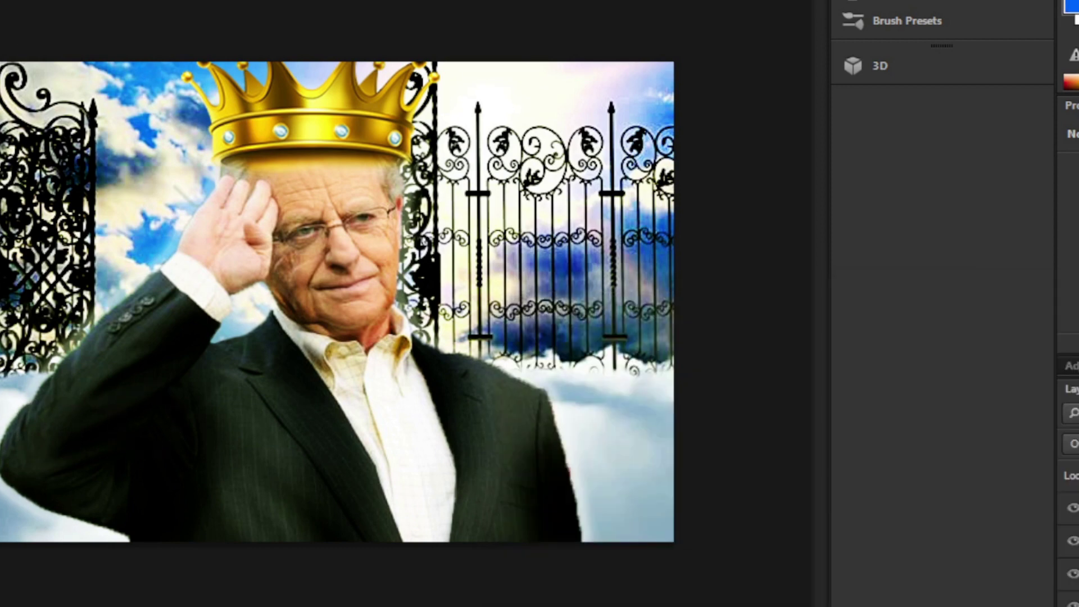
Choose a brush and paint blue light over the right side of the man's face and jacket and the adjacent clouds.
left_click(0, 0)
left_click(598, 479)
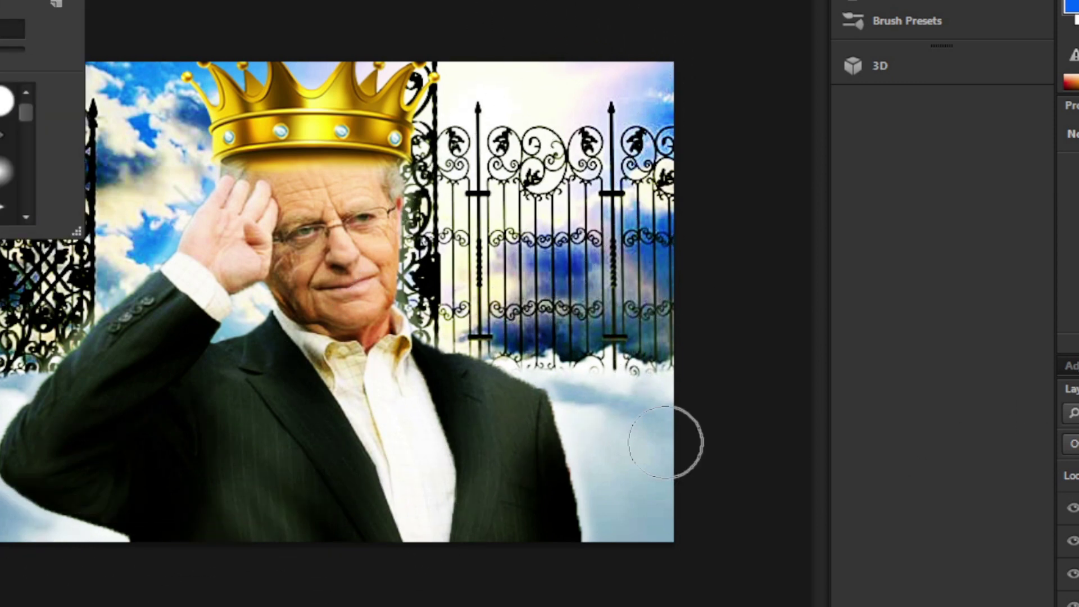
left_click(597, 548)
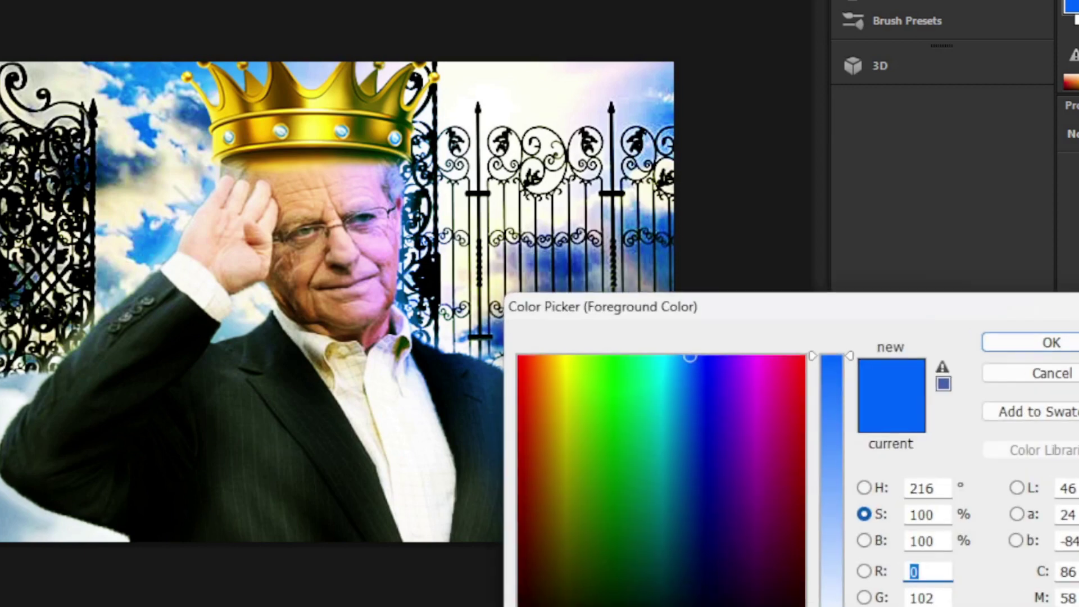
Switch the foreground colour to purple (hue 309°, brightness 67%) and paint over the left gate and clouds, saluting arm, crown, collar and shirt.
left_click(763, 447)
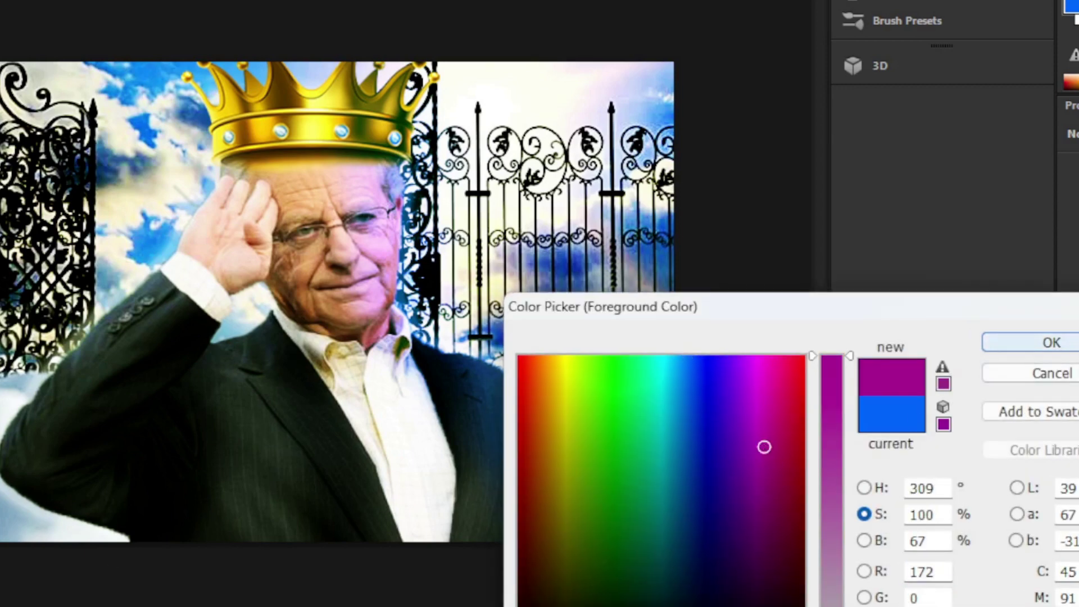
left_click(1051, 342)
mouse_move(192, 237)
left_mouse_down()
mouse_move(214, 104)
mouse_move(247, 137)
mouse_move(237, 302)
mouse_move(265, 206)
mouse_move(246, 347)
mouse_move(130, 338)
mouse_move(81, 362)
mouse_move(161, 275)
mouse_move(46, 434)
mouse_move(94, 585)
mouse_move(36, 544)
mouse_move(55, 336)
mouse_move(91, 203)
mouse_move(68, 138)
mouse_move(50, 336)
mouse_move(155, 113)
mouse_move(136, 223)
mouse_move(130, 167)
mouse_move(89, 137)
mouse_move(26, 329)
mouse_move(19, 83)
left_mouse_up()
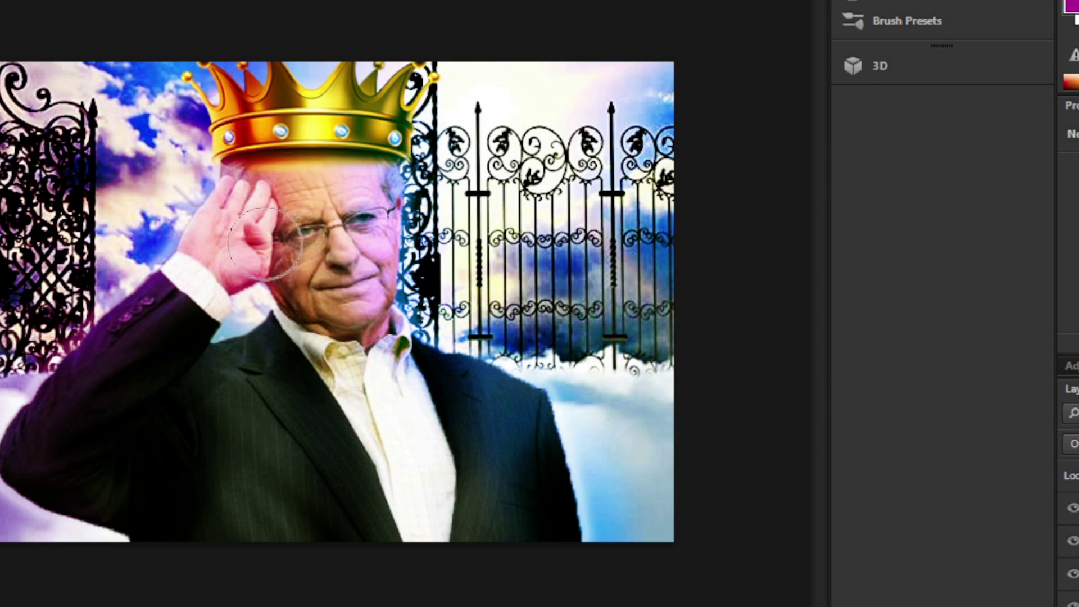
left_click_drag(300, 65, 373, 65)
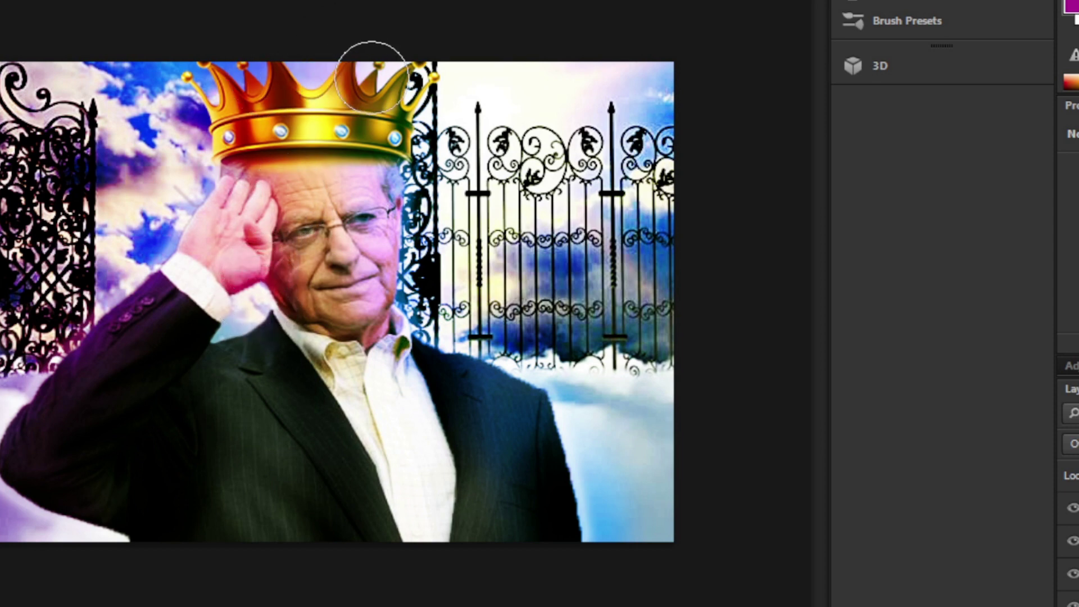
left_click_drag(418, 332, 430, 366)
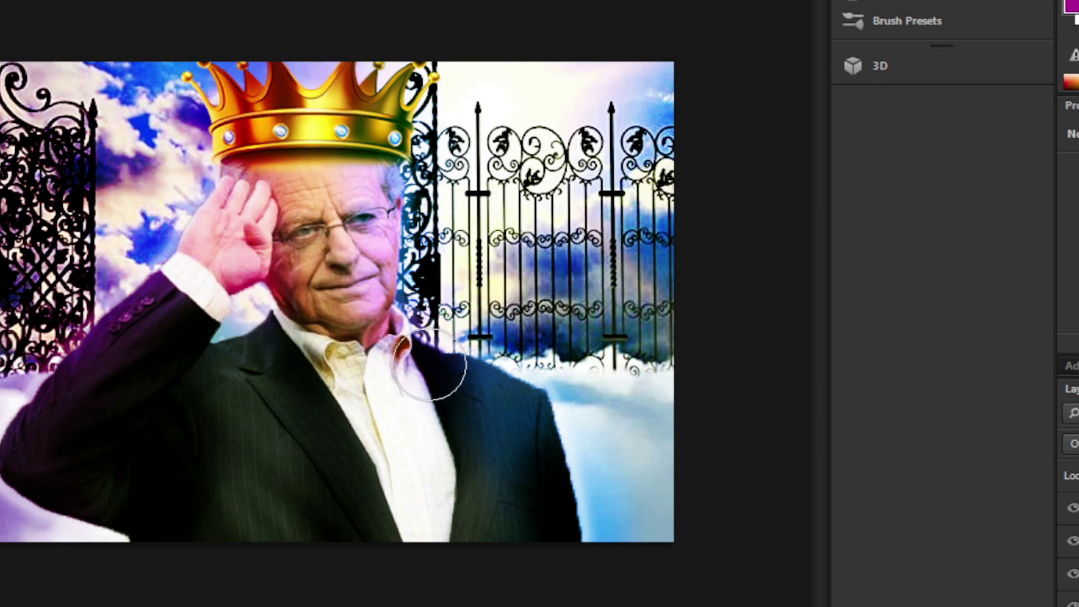
mouse_move(315, 386)
left_mouse_down()
mouse_move(415, 481)
mouse_move(436, 602)
left_mouse_up()
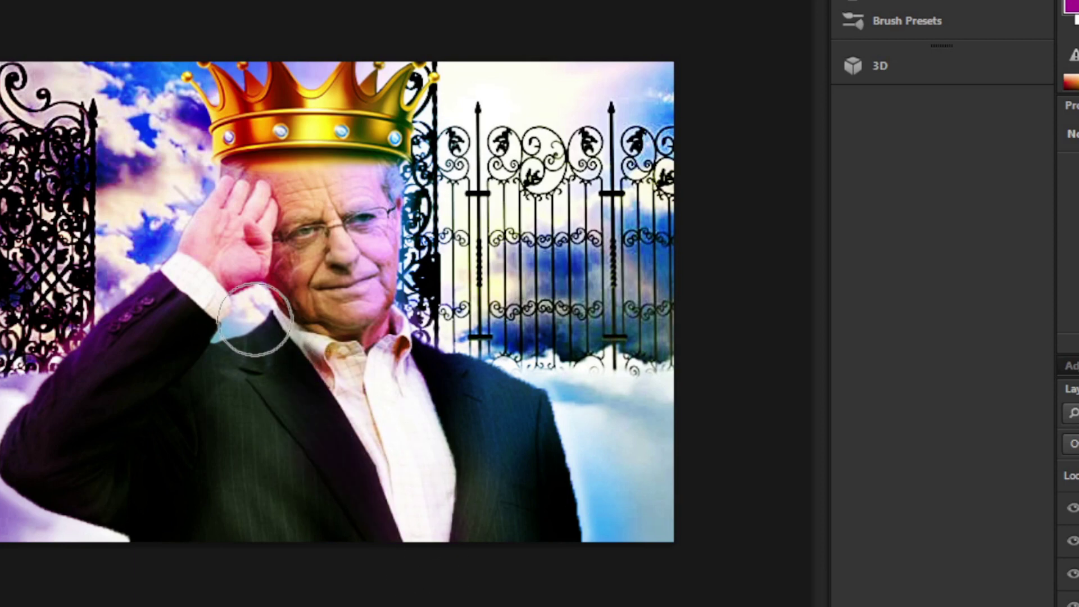